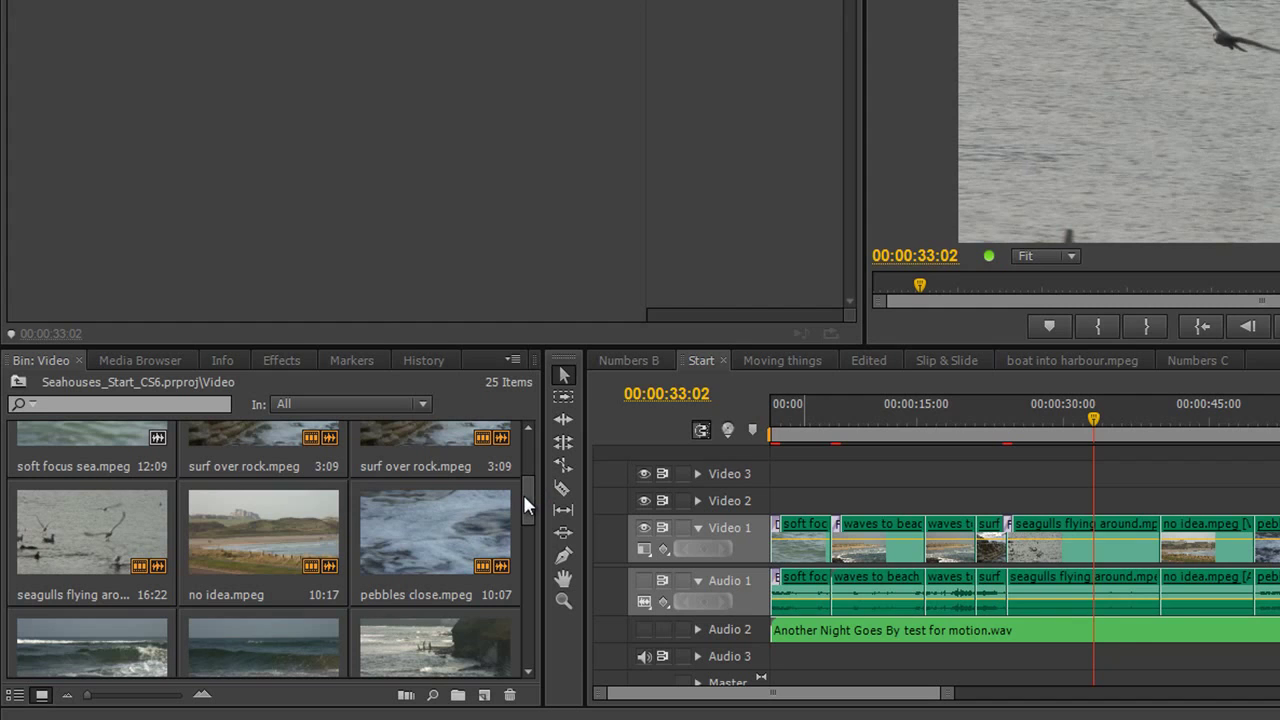
- Mark in and out points on the lobster pot clip in the bin so it runs 9:05
left_click_drag(527, 505, 536, 548)
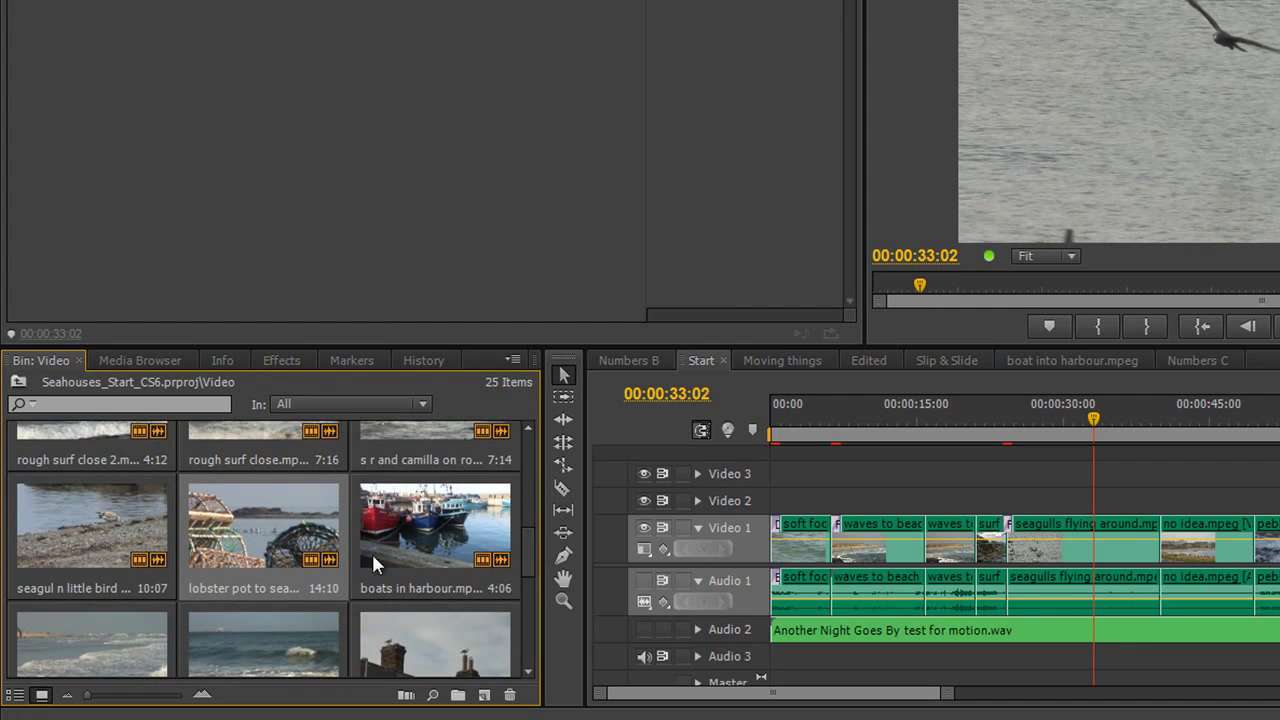
left_click(256, 540)
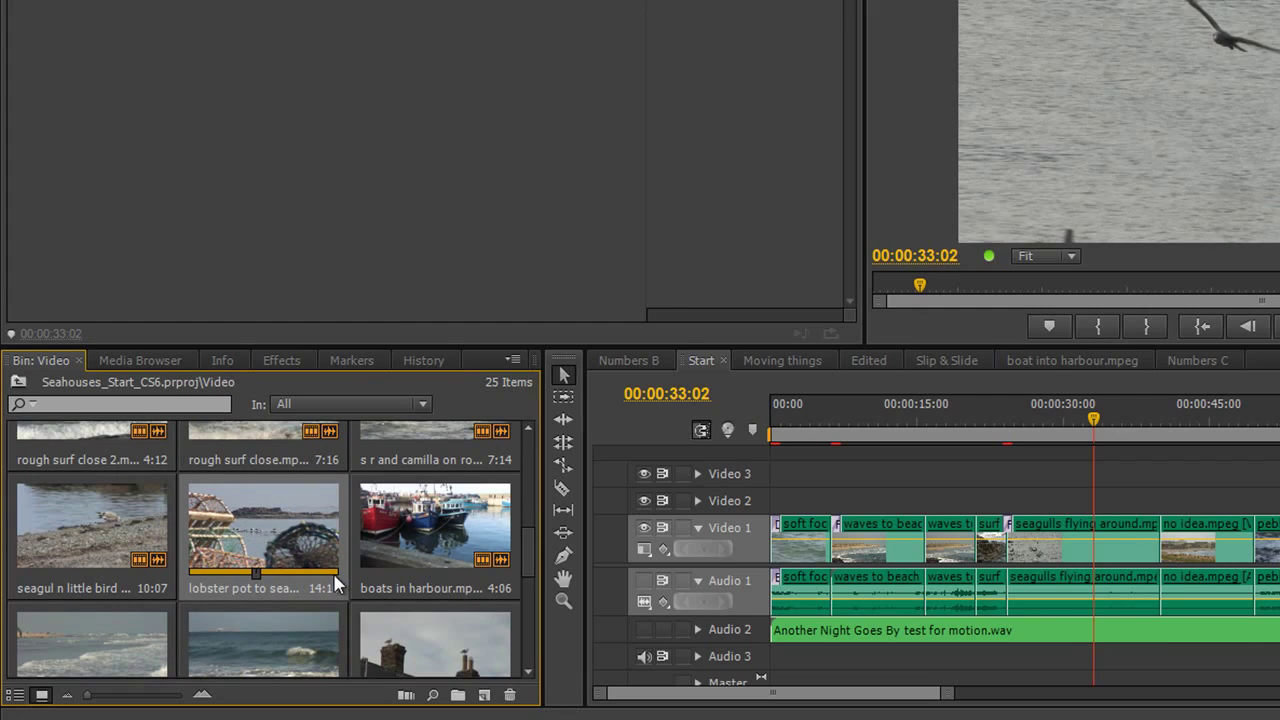
left_click_drag(257, 574, 216, 576)
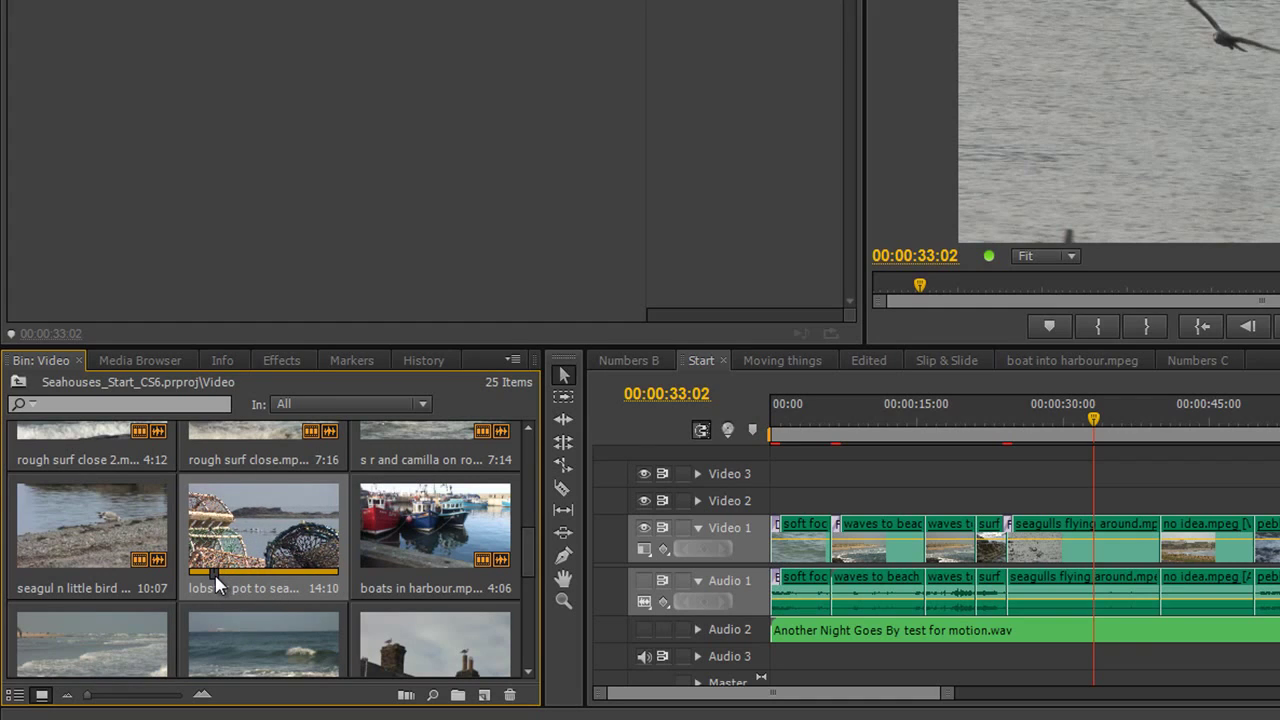
key("i")
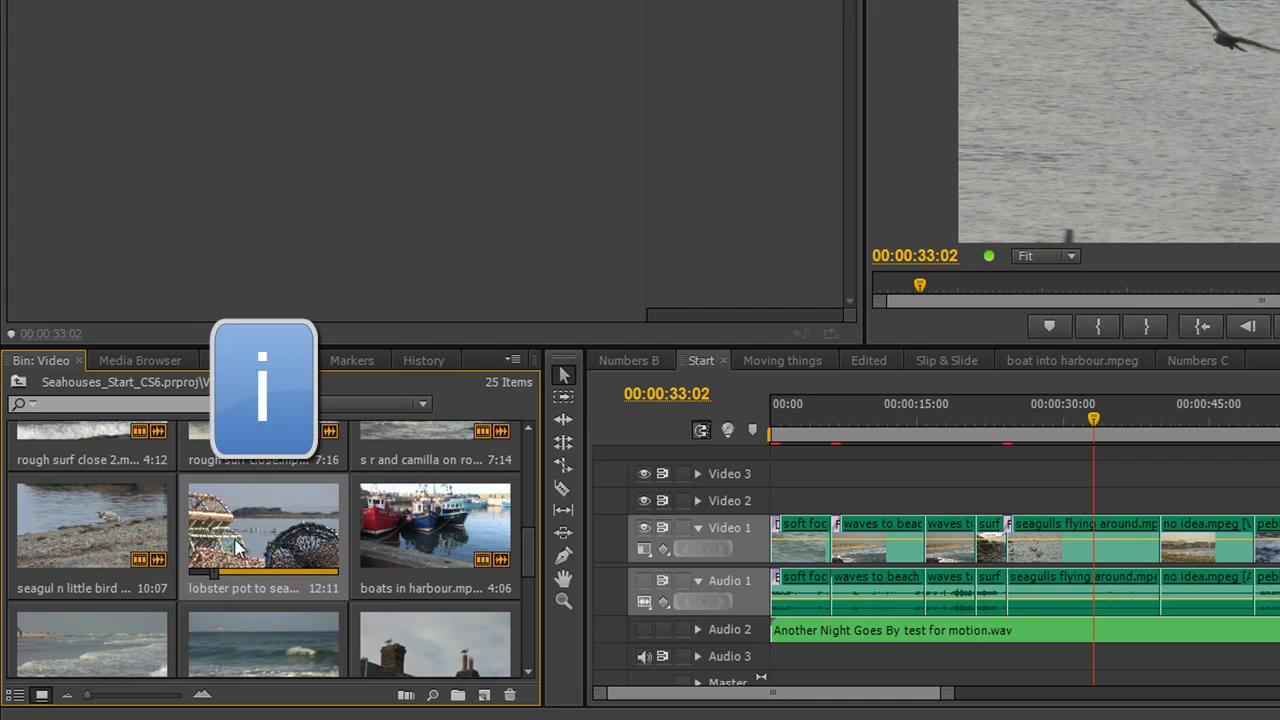
left_click_drag(229, 582, 310, 584)
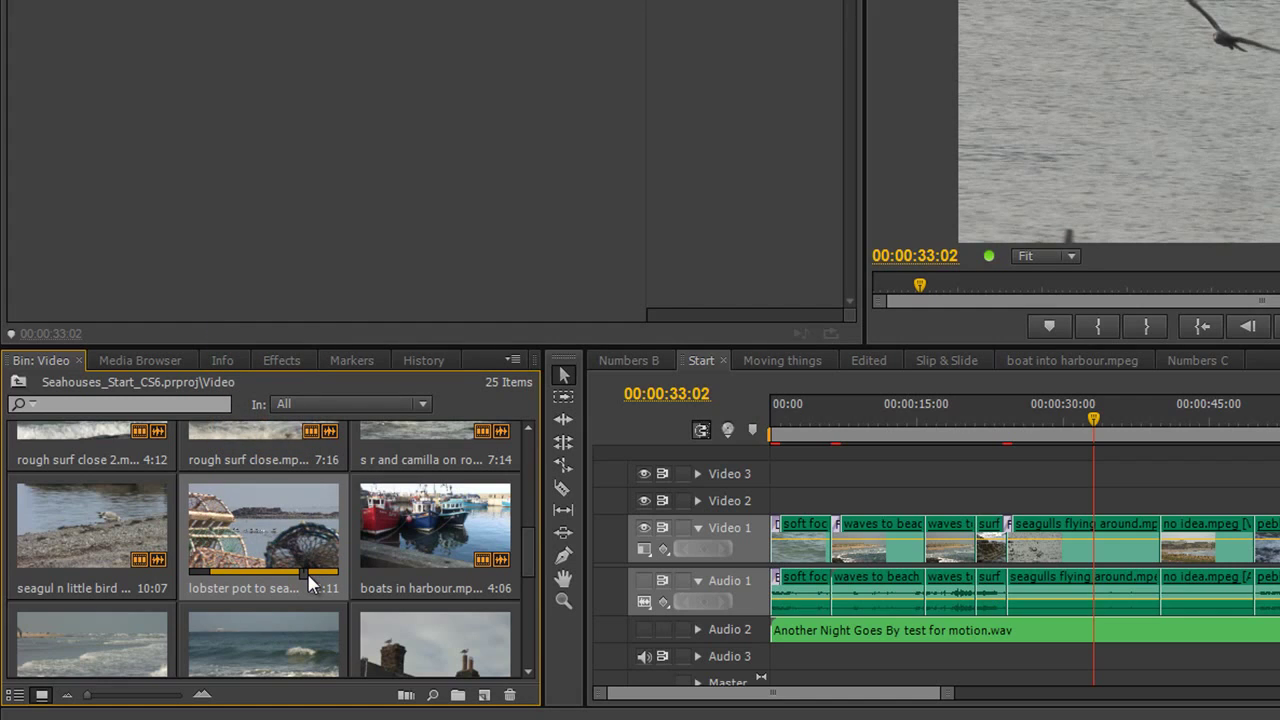
key("o")
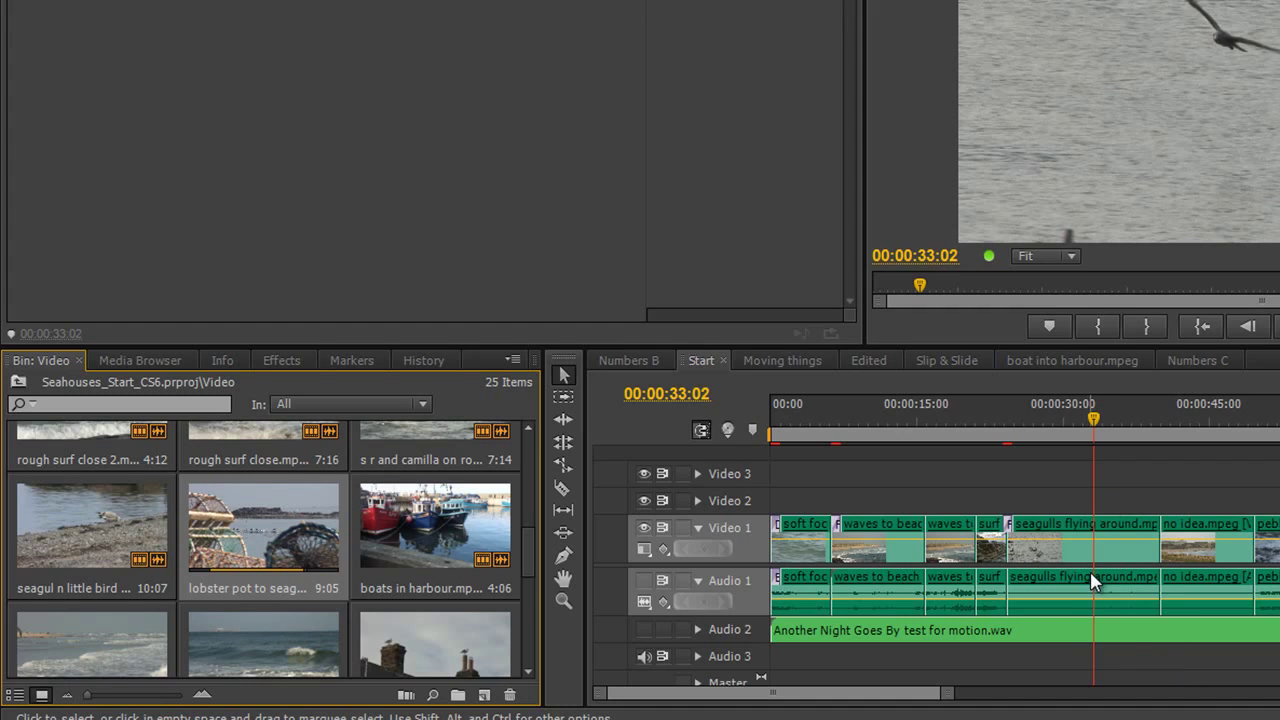
- Set the sequence out point at 00:00:39:23 and select the lobster pot clip as source
left_click(1121, 433)
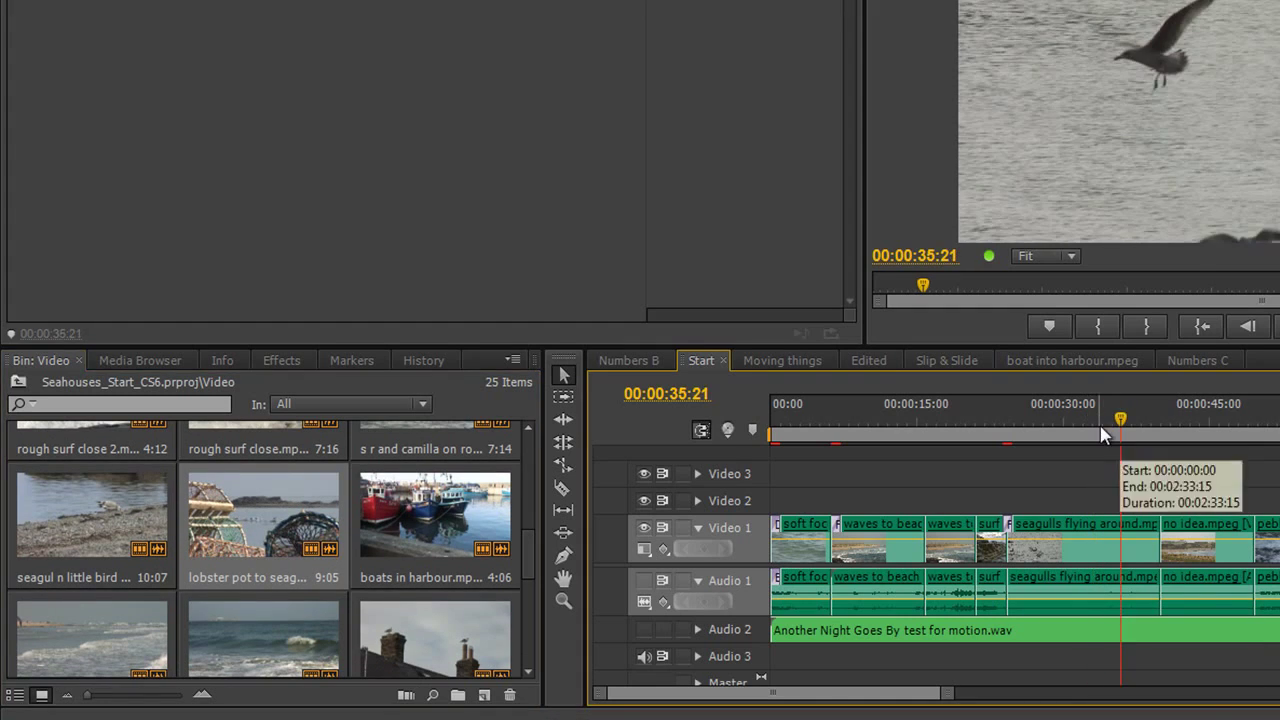
left_click(1160, 430)
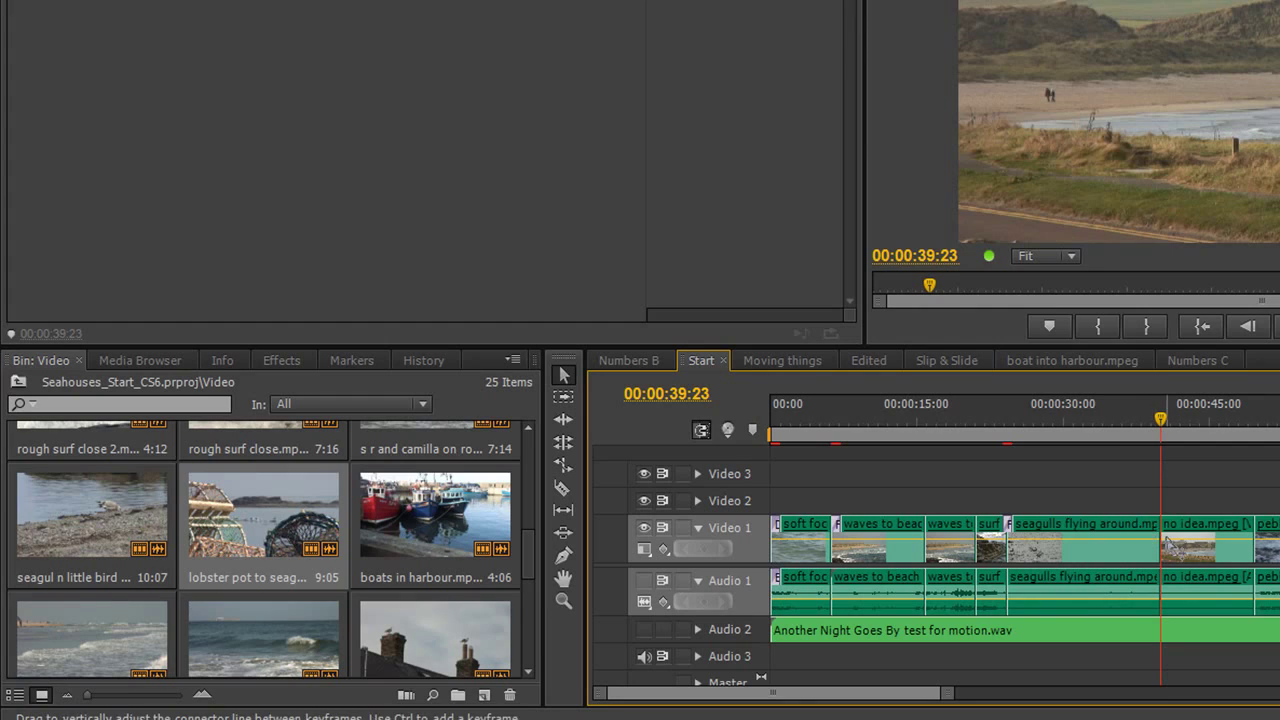
key("o")
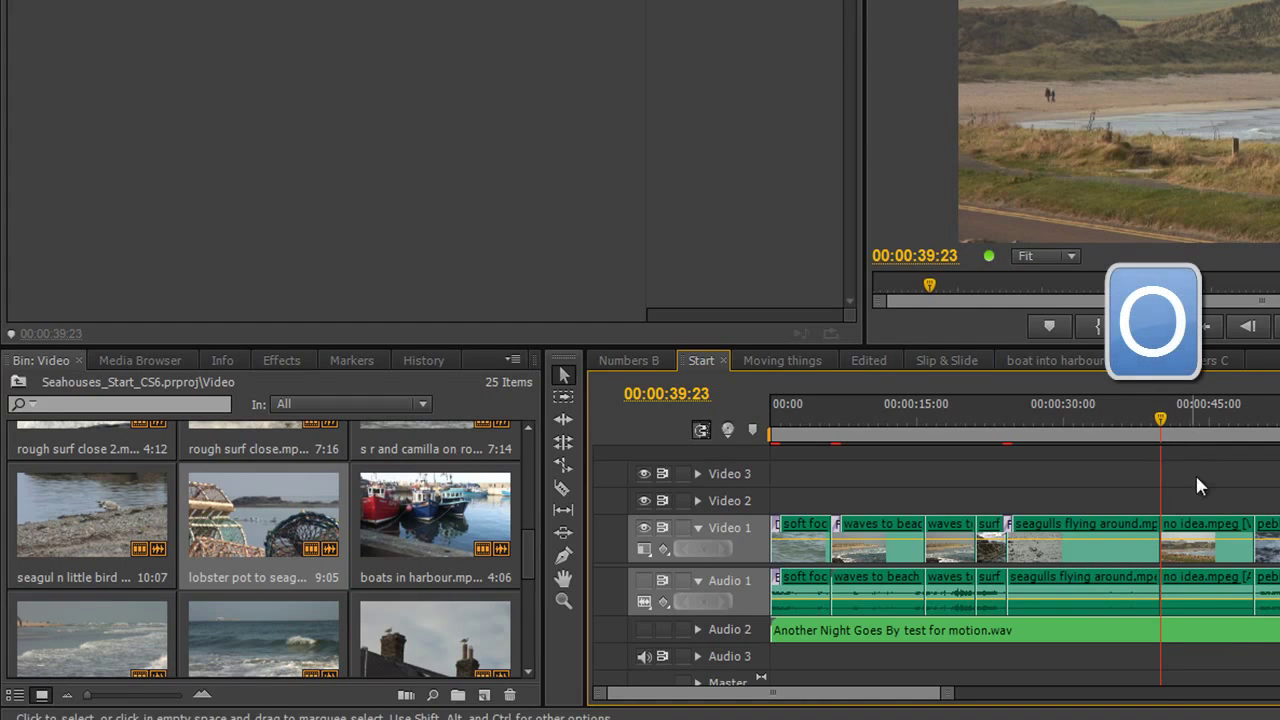
key("o")
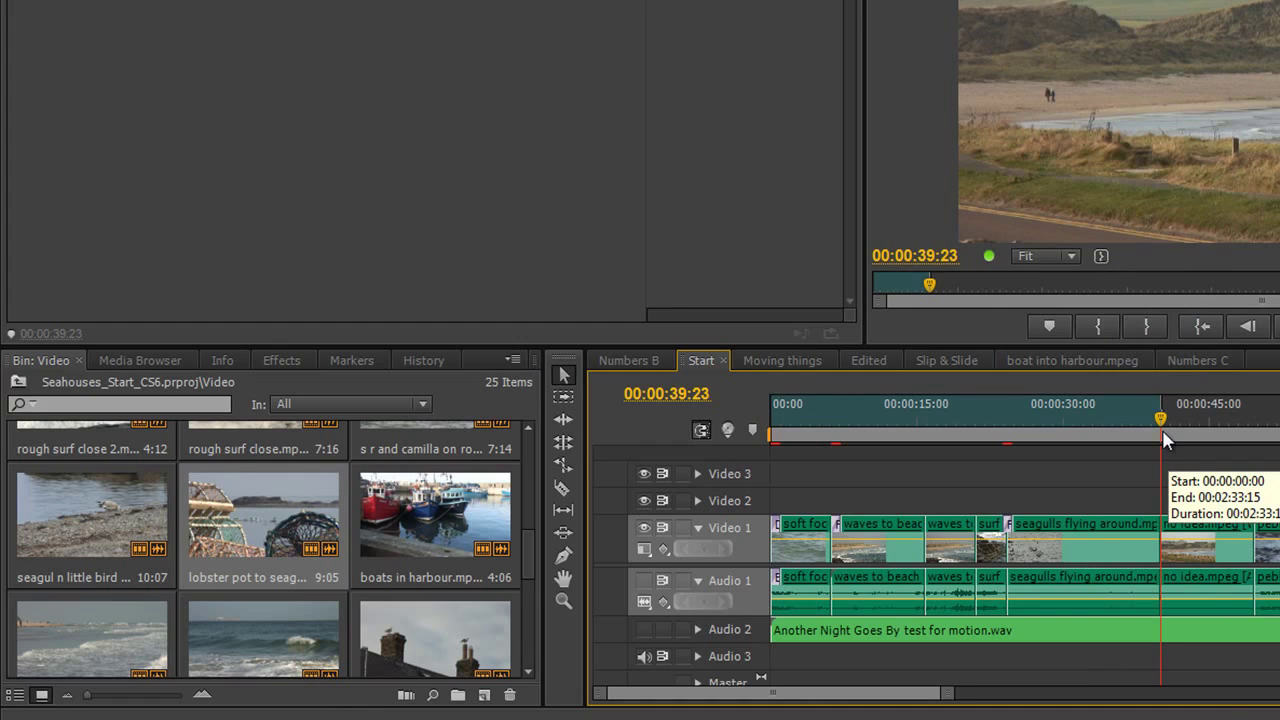
left_click(302, 542)
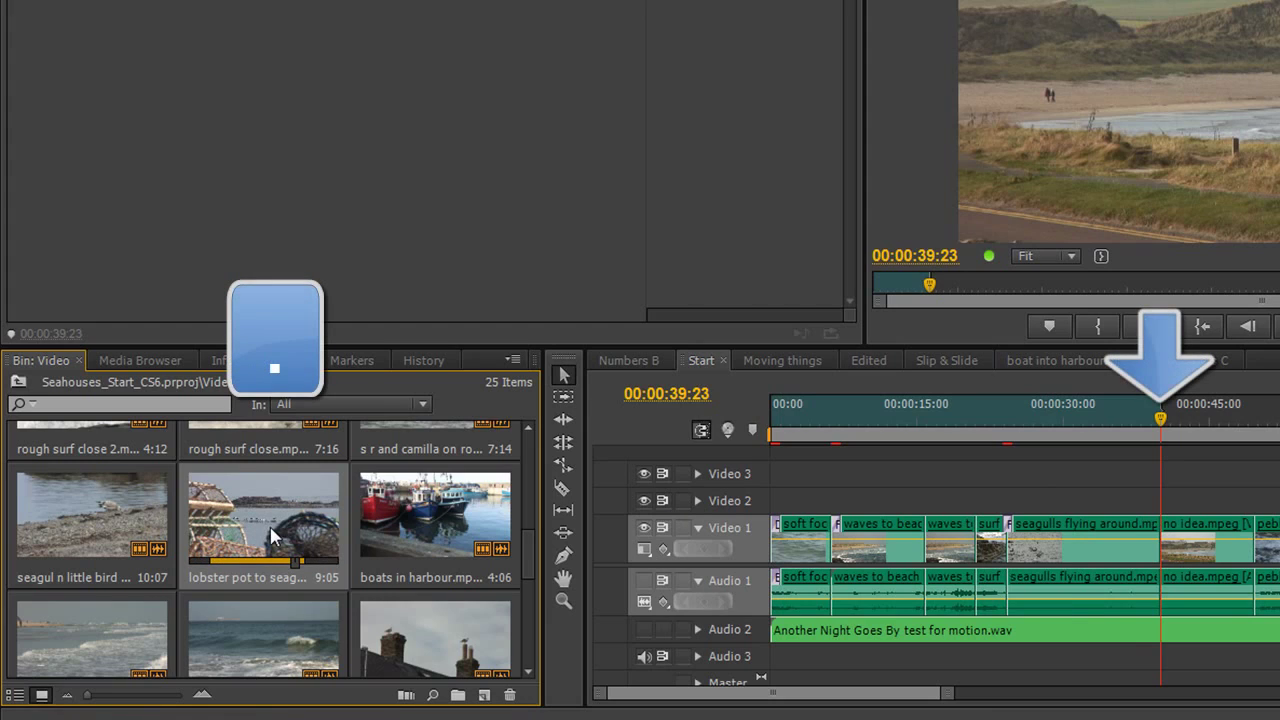
- Overwrite the lobster pot clip ending at 00:00:39:23 and jump to its start to check it
key("shift+period")
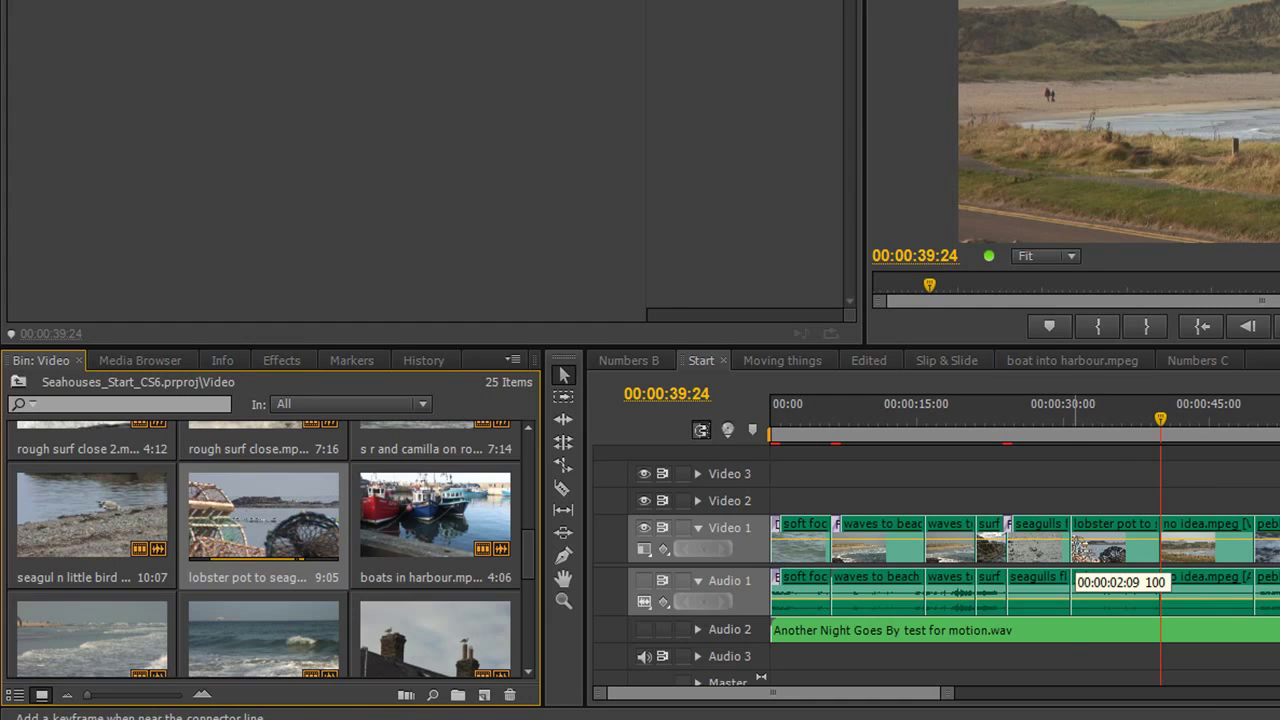
key("Up")
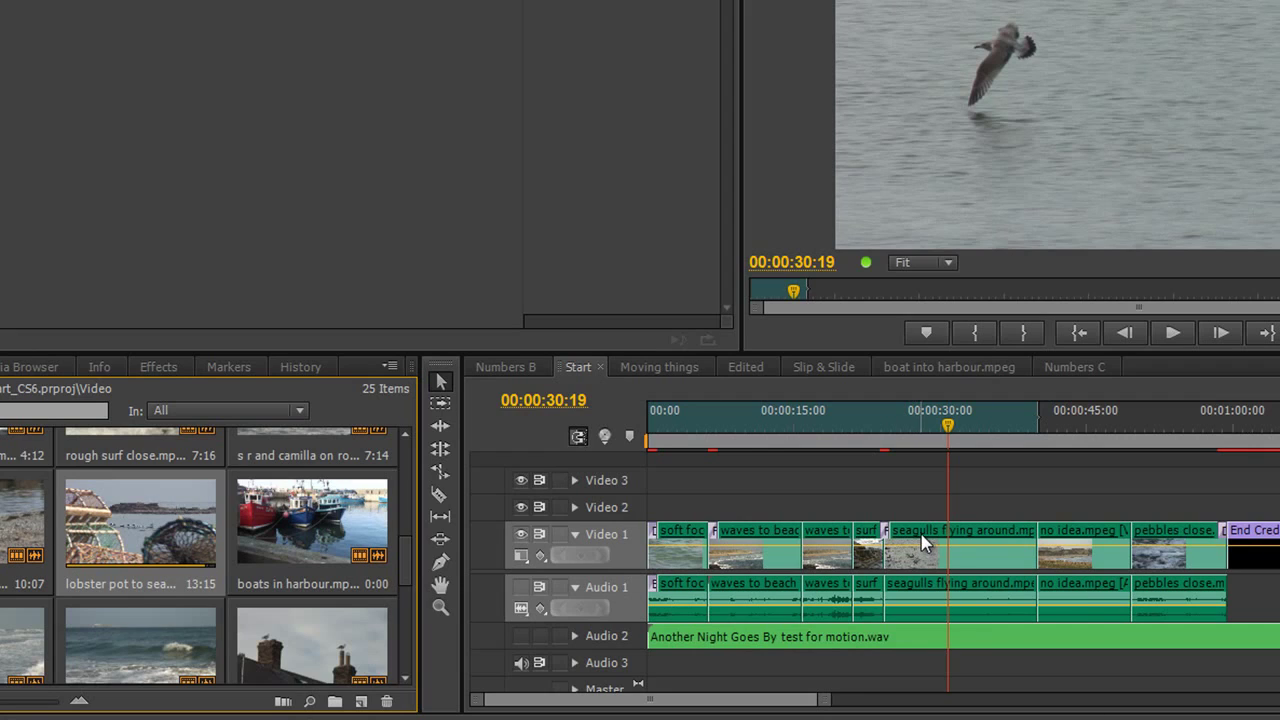
- Clear the sequence out point and mark a new in point at 00:00:34:15
right_click(993, 427)
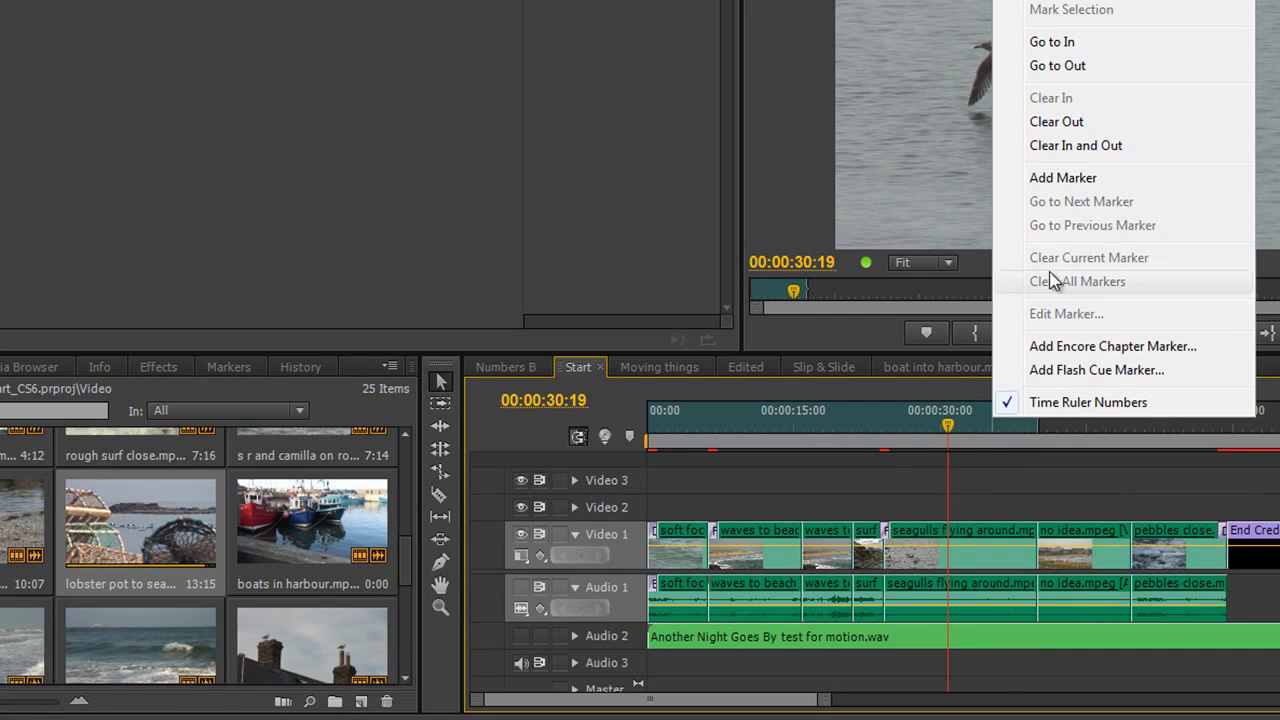
left_click(1082, 122)
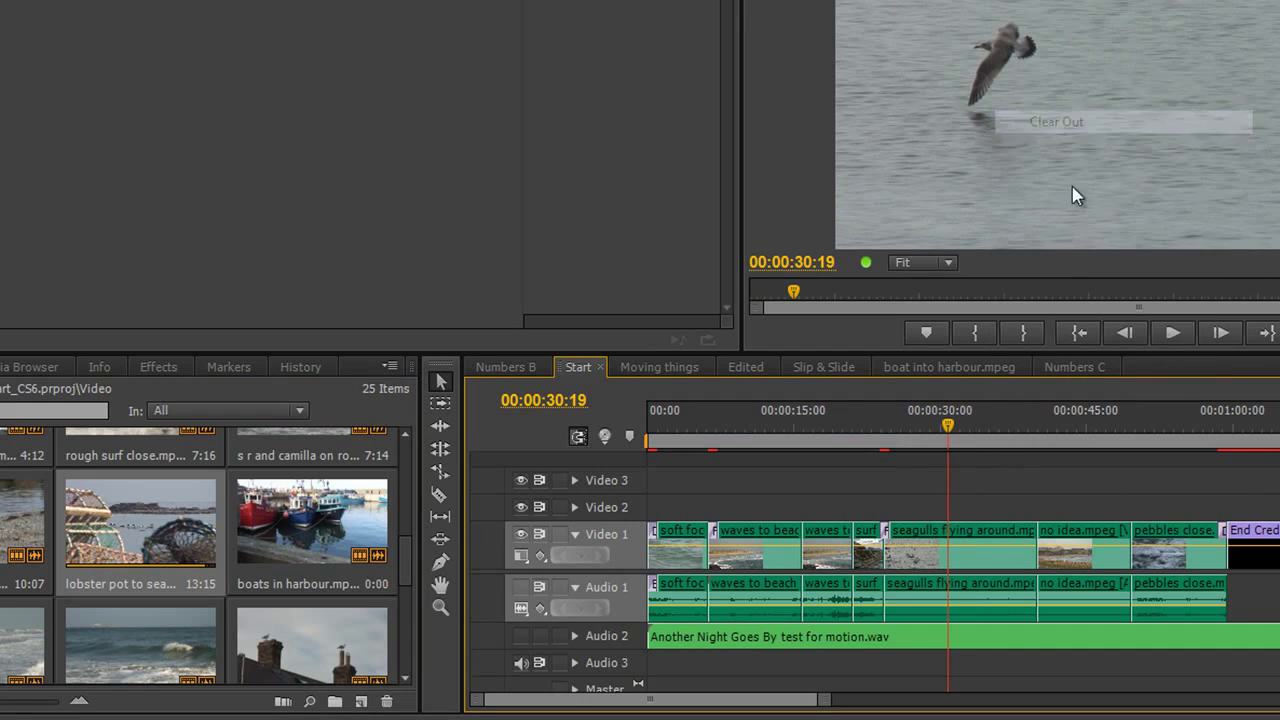
left_click_drag(945, 437, 988, 432)
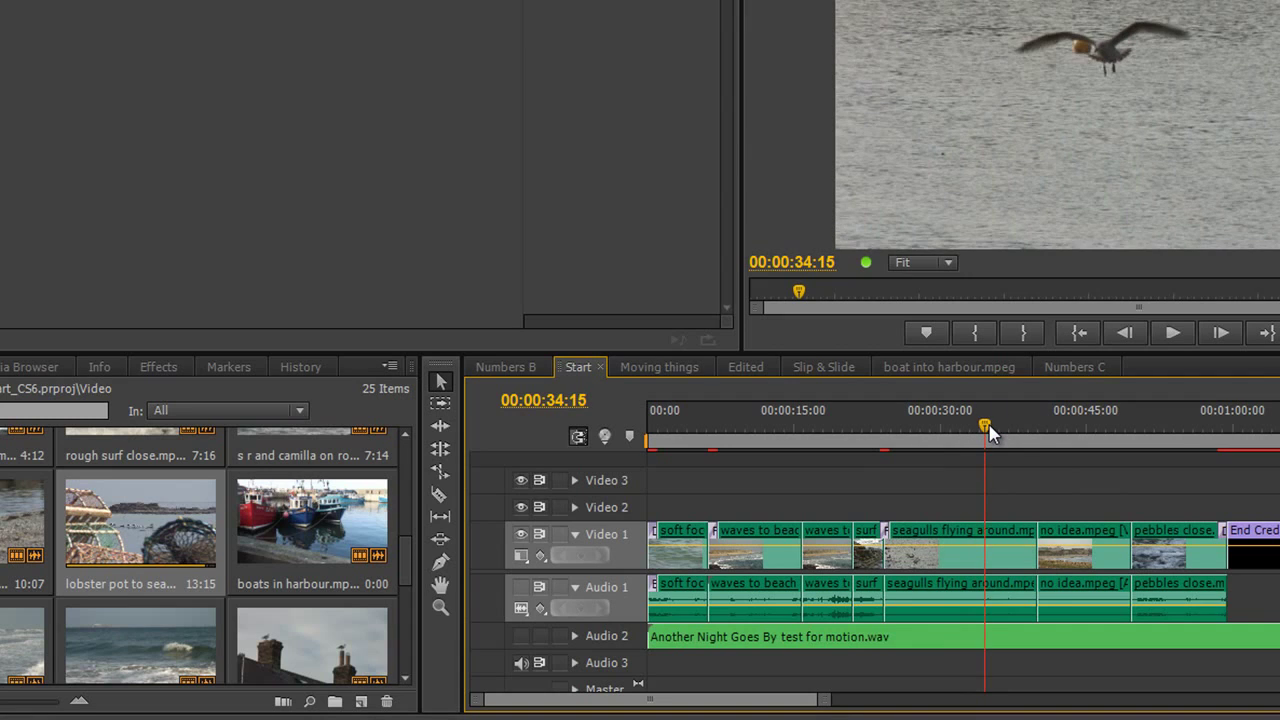
key("i")
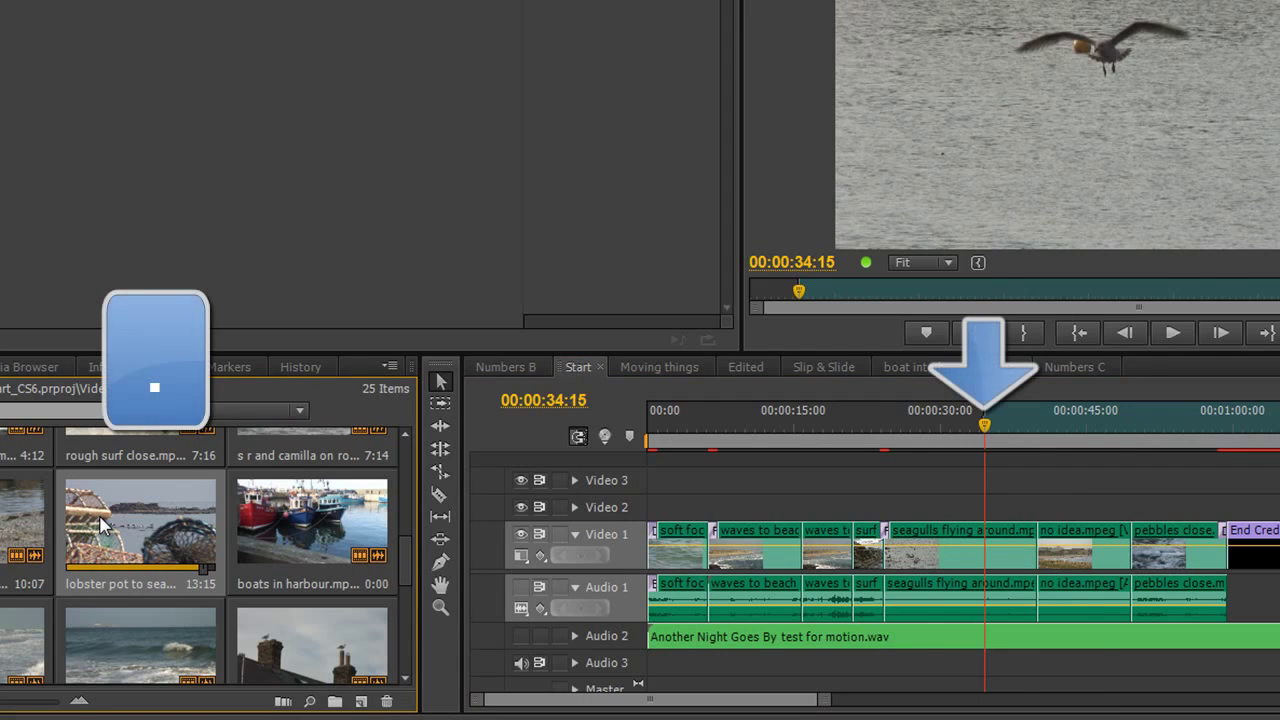
- Overwrite the lobster pot clip onto Video 1 starting at 00:00:34:15
key("period")
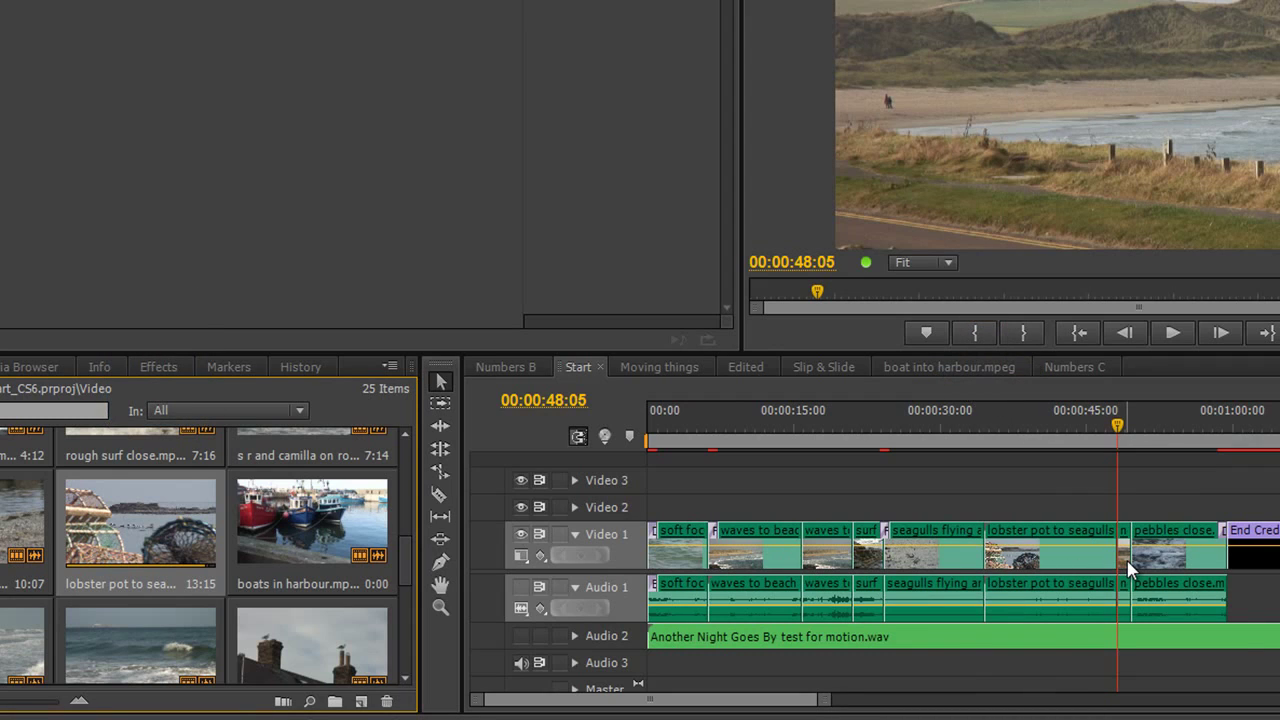
mouse_move(1130, 569)
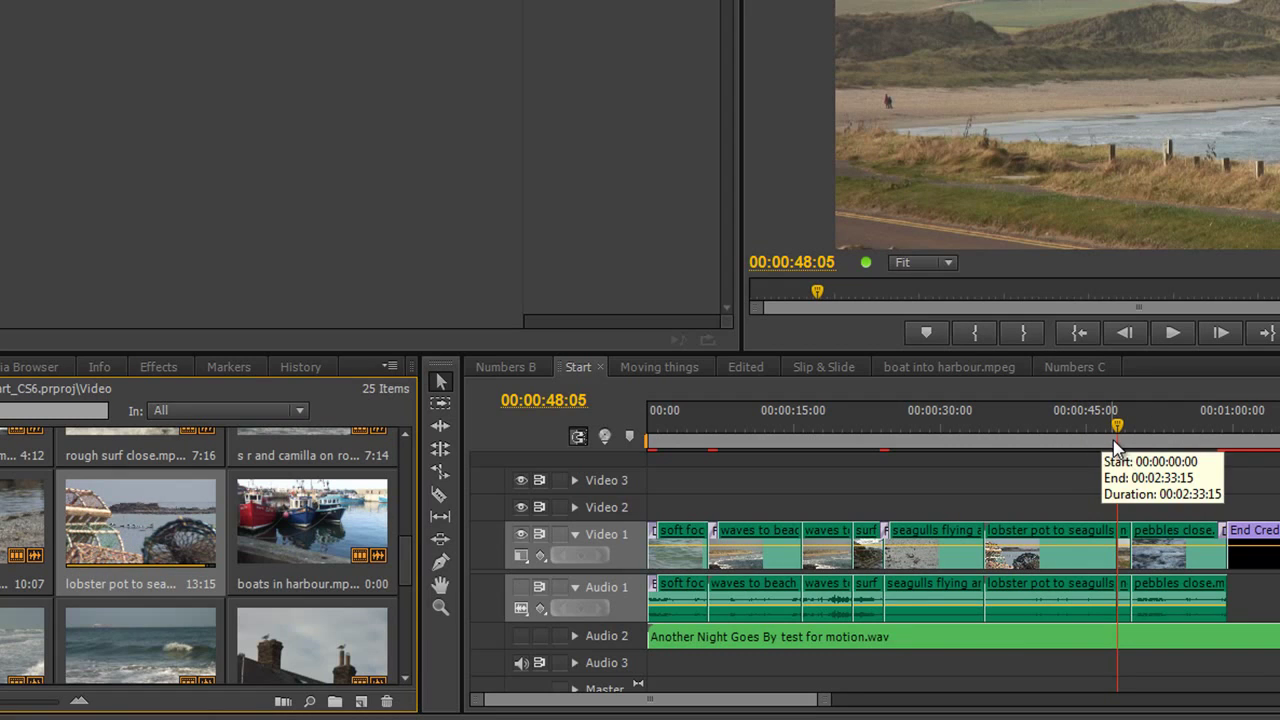
- Undo the lobster pot overwrite and clear the sequence in point
key("ctrl+z")
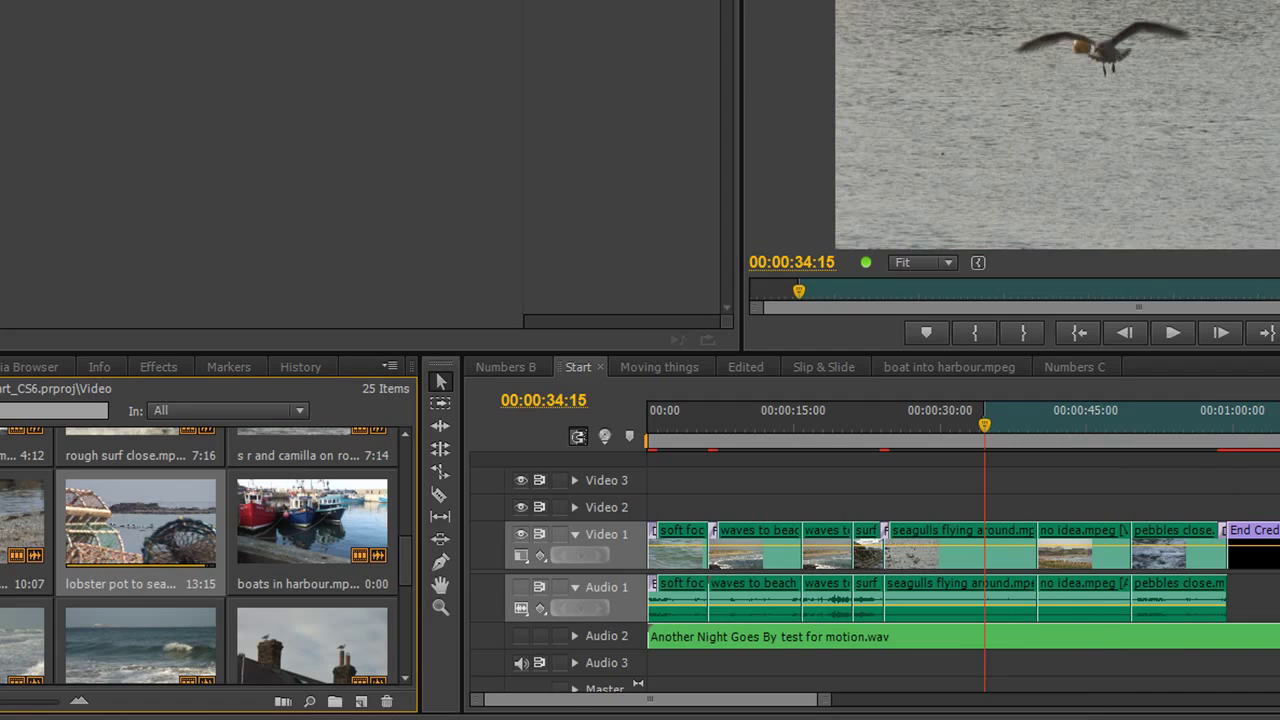
right_click(1004, 418)
left_click(1078, 96)
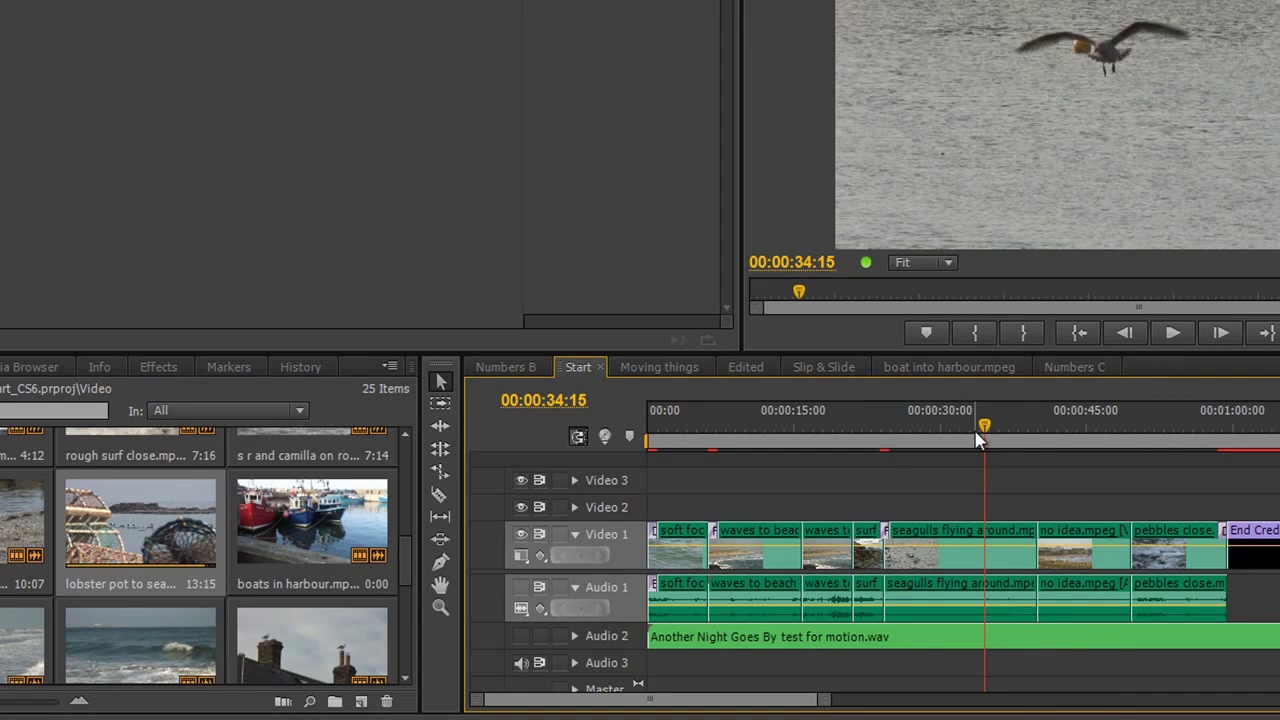
- Mark the sequence range from 00:00:33:21 to 00:00:39:23, the start of no idea.mpeg
left_click_drag(984, 428, 970, 428)
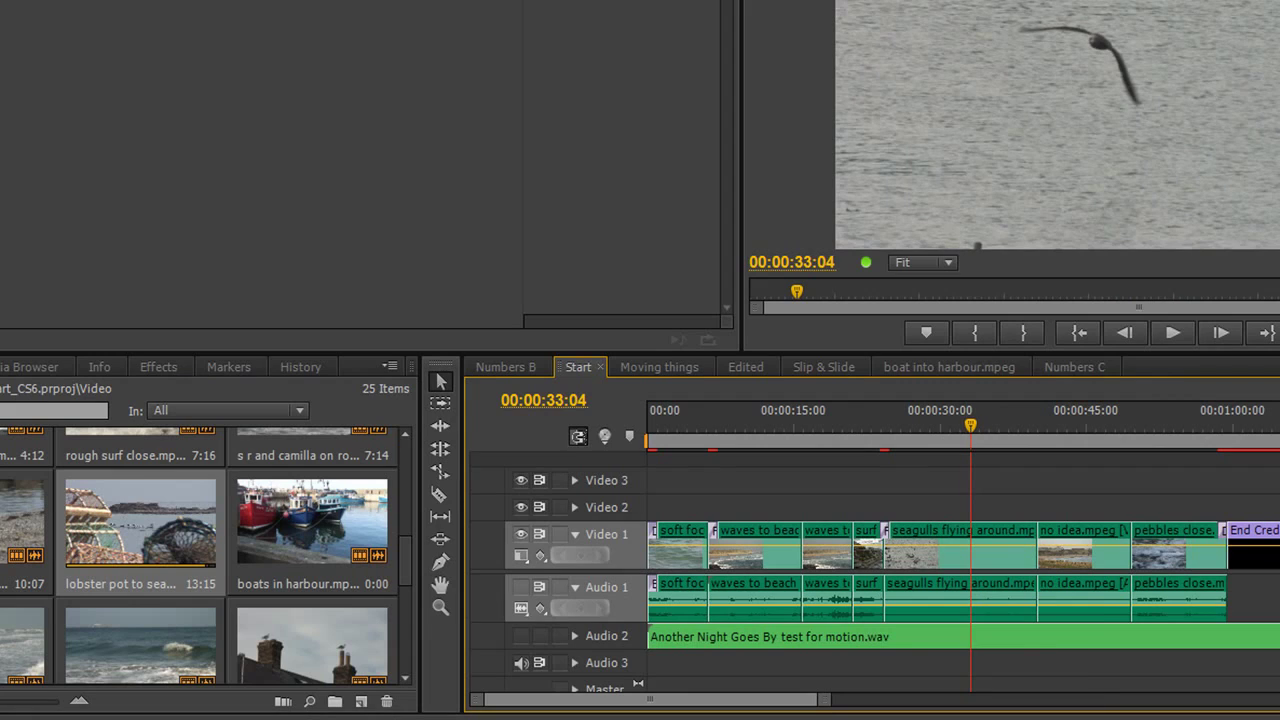
key("Right")
key("Right")
key("Right")
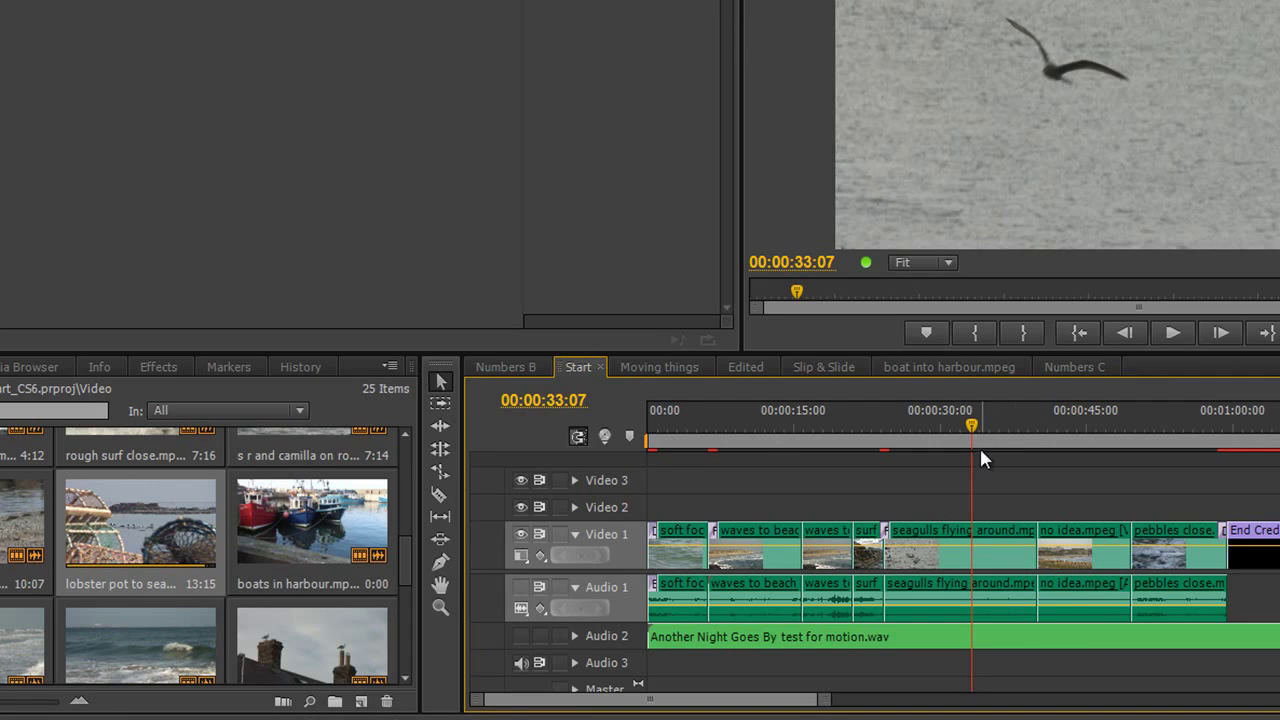
left_click_drag(971, 428, 980, 426)
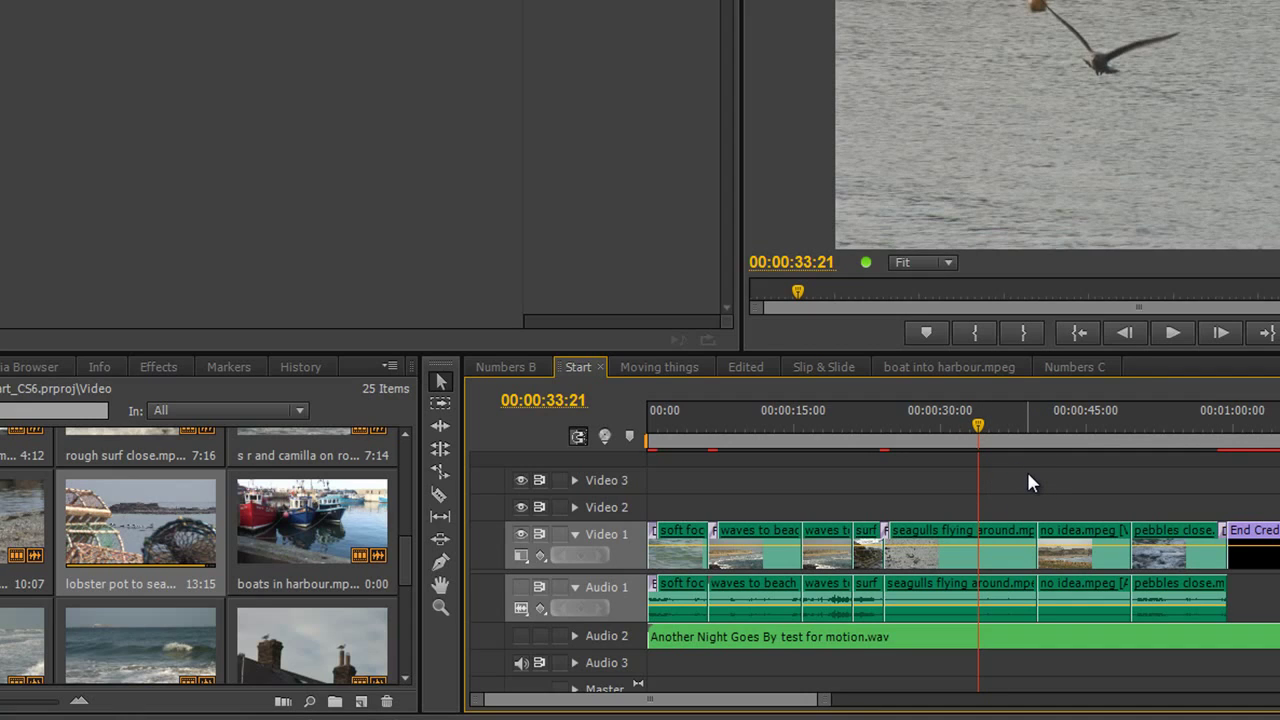
key("i")
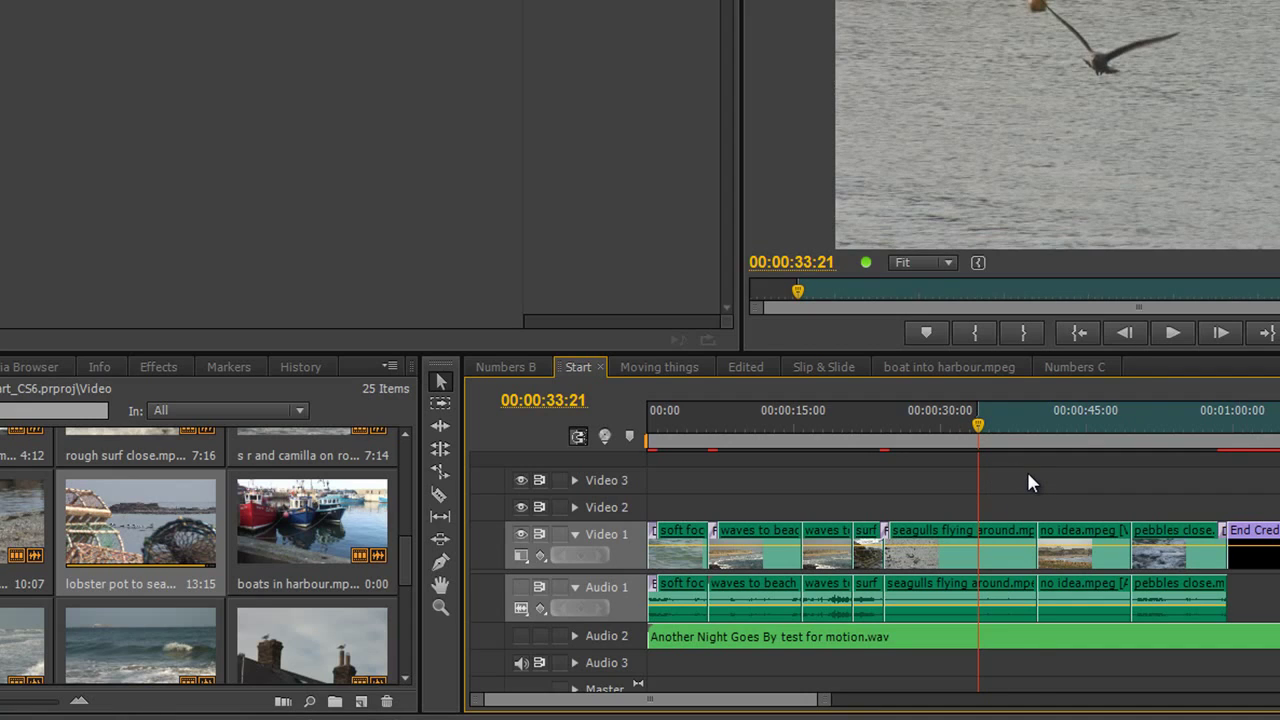
key("Down")
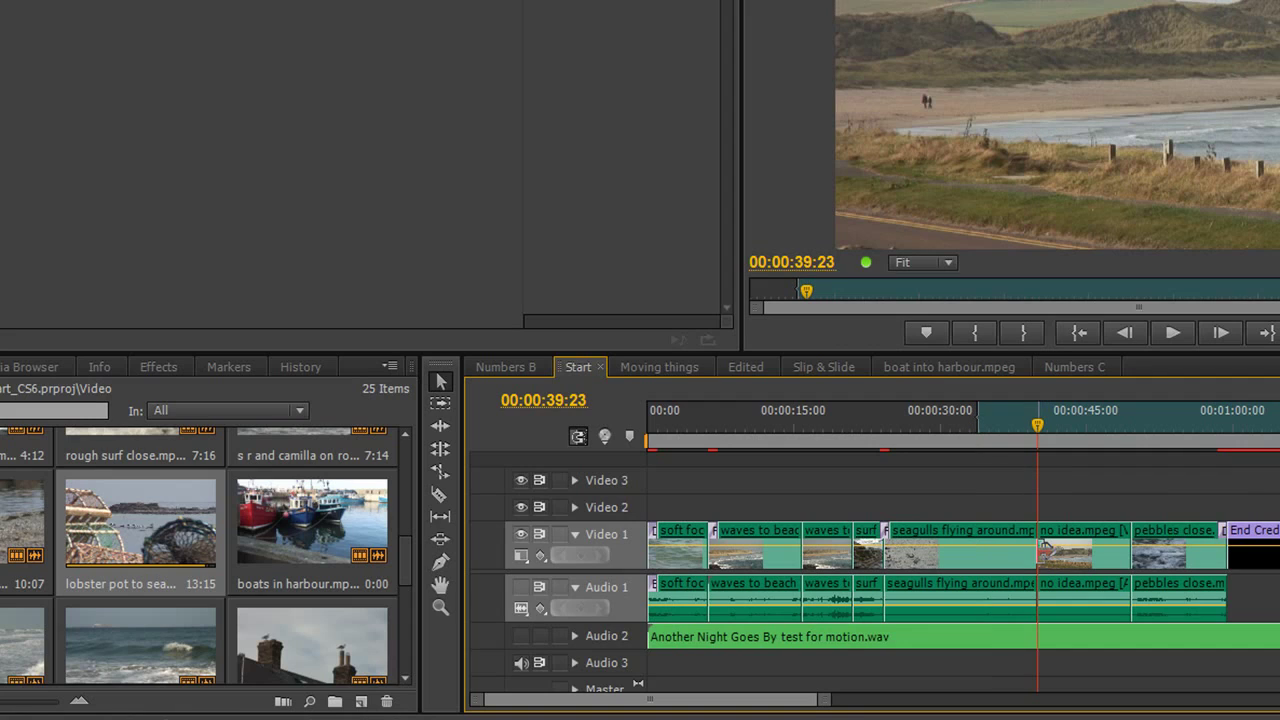
key("o")
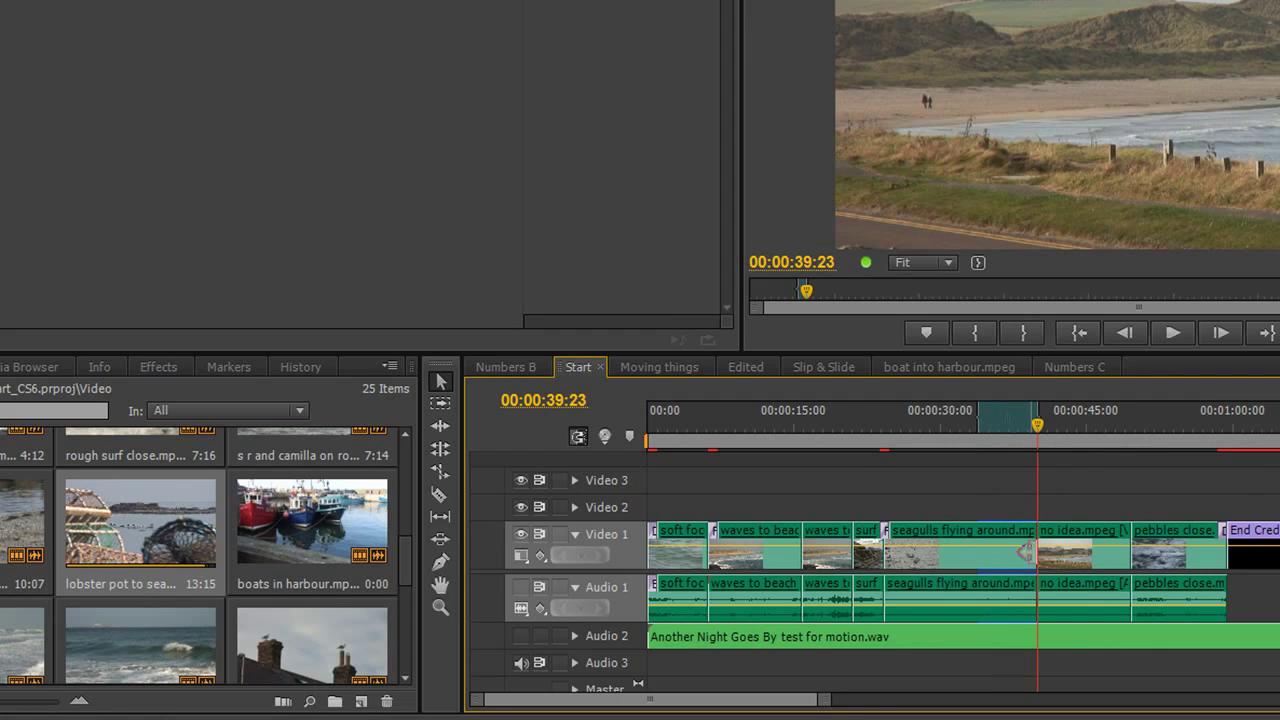
- Overwrite the 33:21–39:23 range with the lobster pot clip using Change Clip Speed (Fit to Fill)
left_click(168, 552)
key("period")
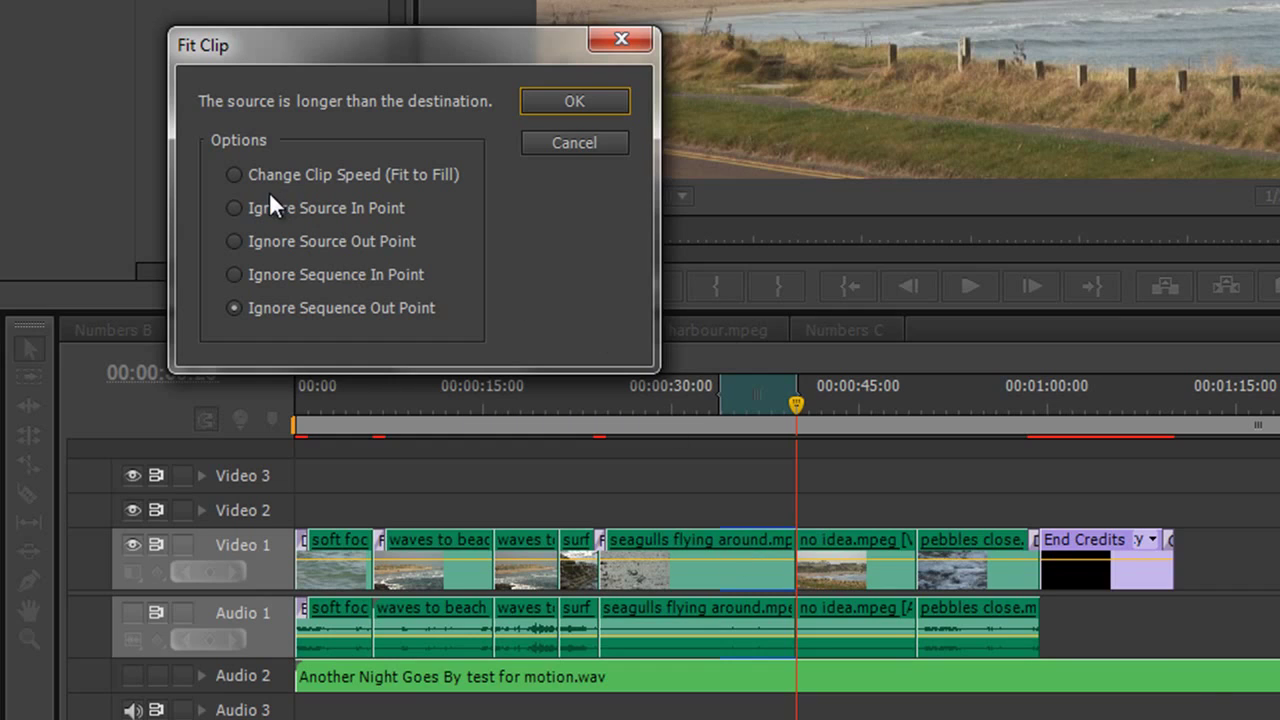
left_click(232, 176)
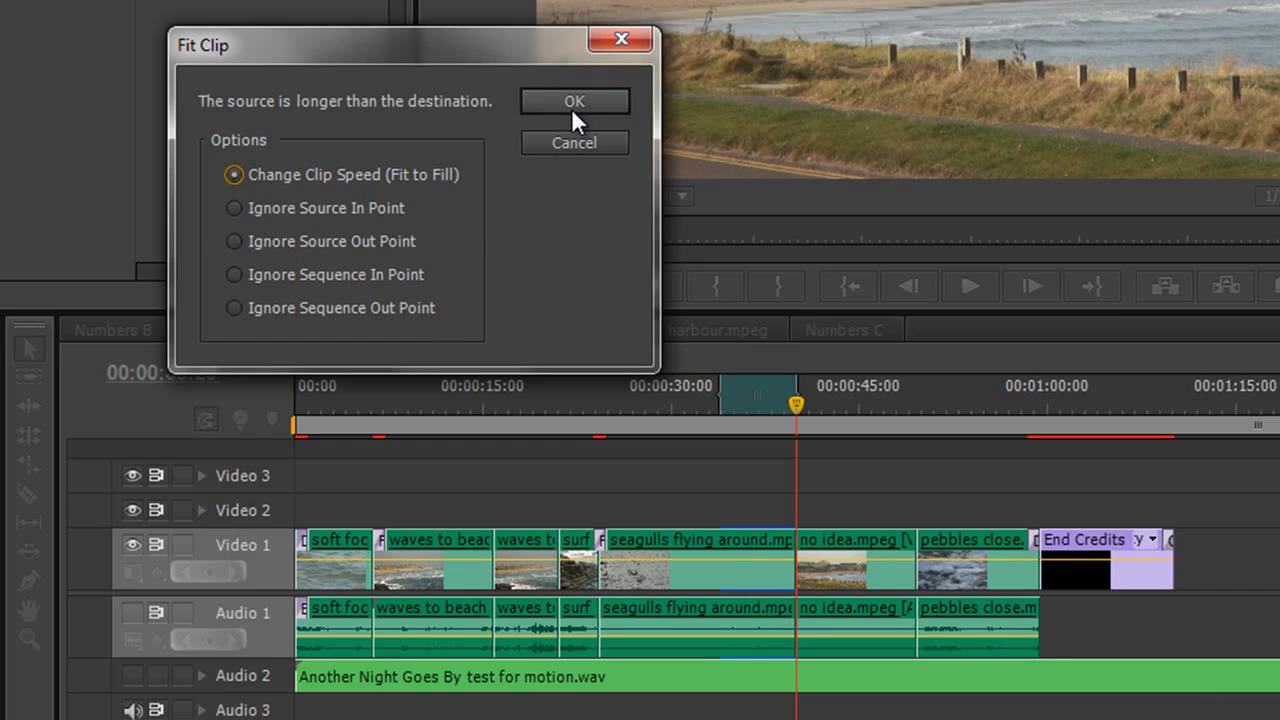
left_click(571, 106)
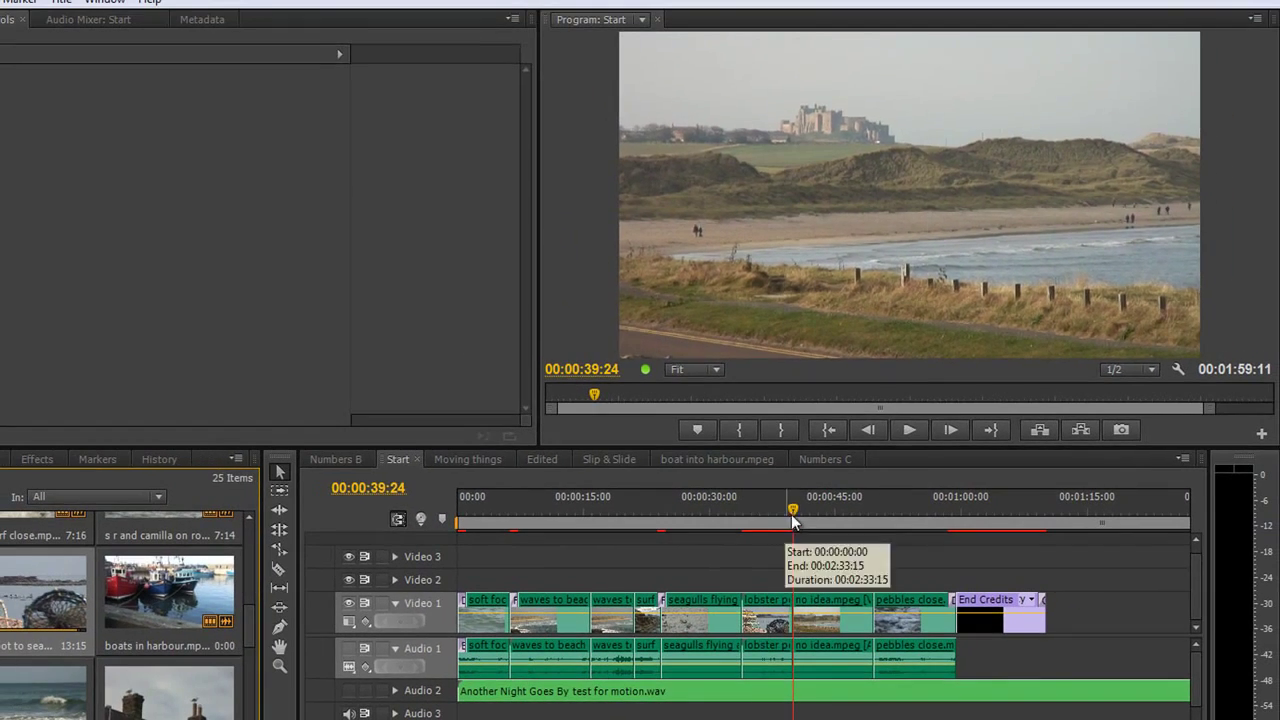
- Play back the sped-up lobster pot section from 00:00:34:01
left_click_drag(790, 412, 722, 415)
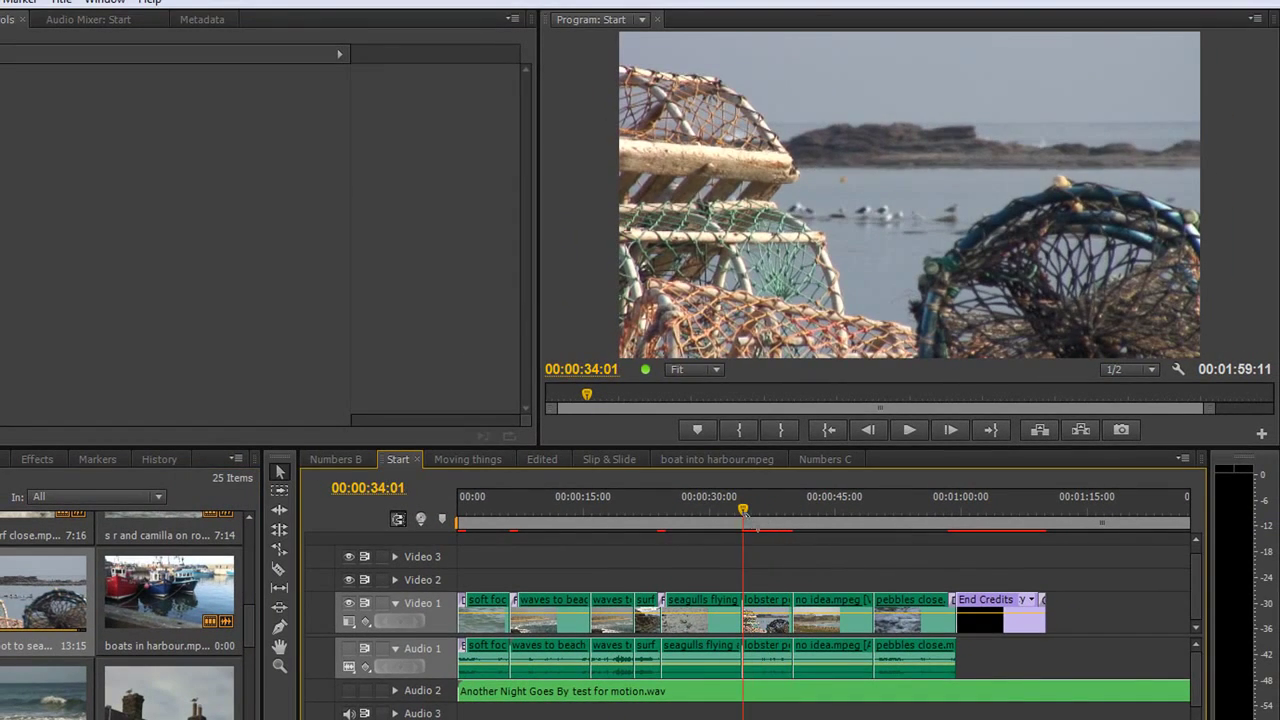
key("space")
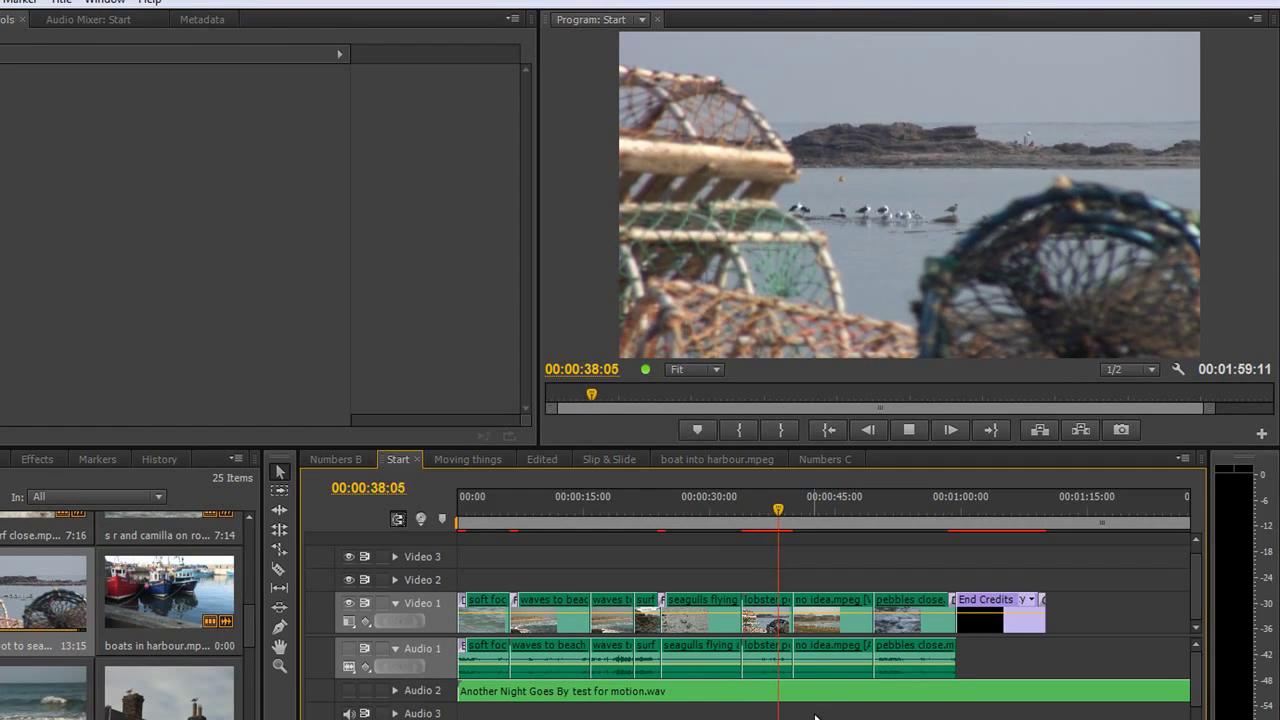
key("space")
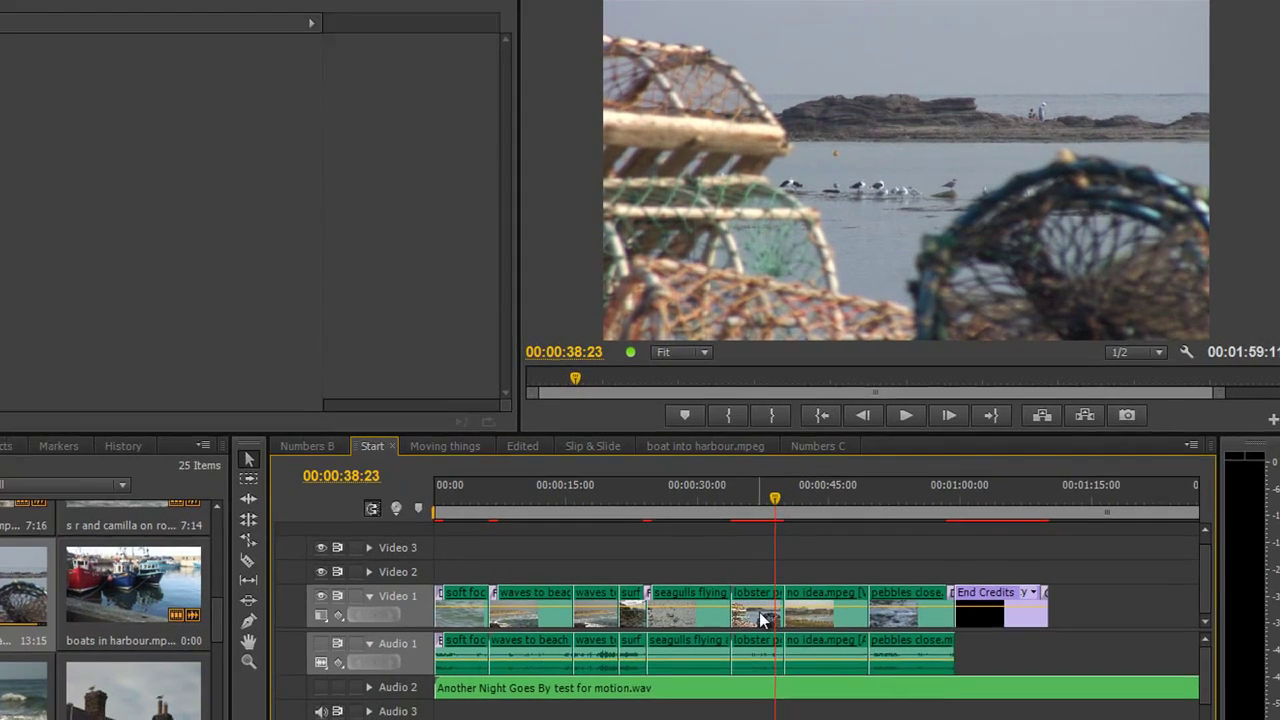
mouse_move(769, 618)
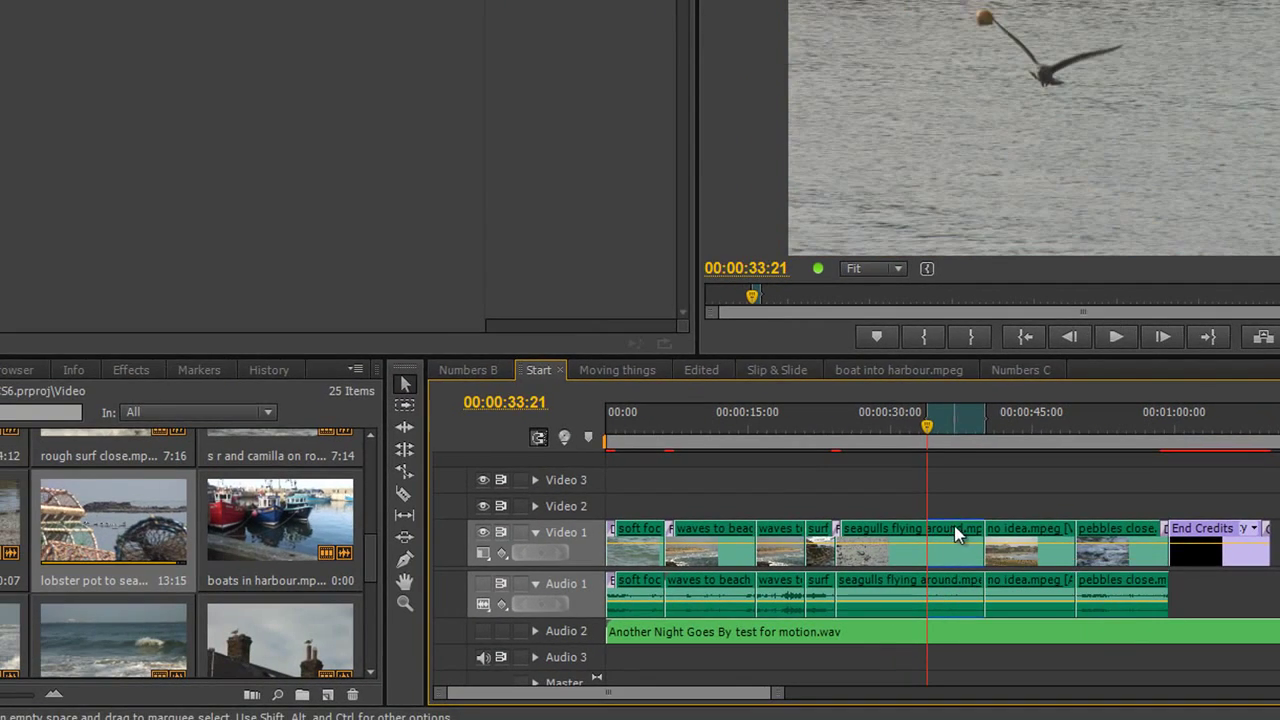
- Clear the old In and Out points and move the playhead to 00:00:31:13
right_click(950, 423)
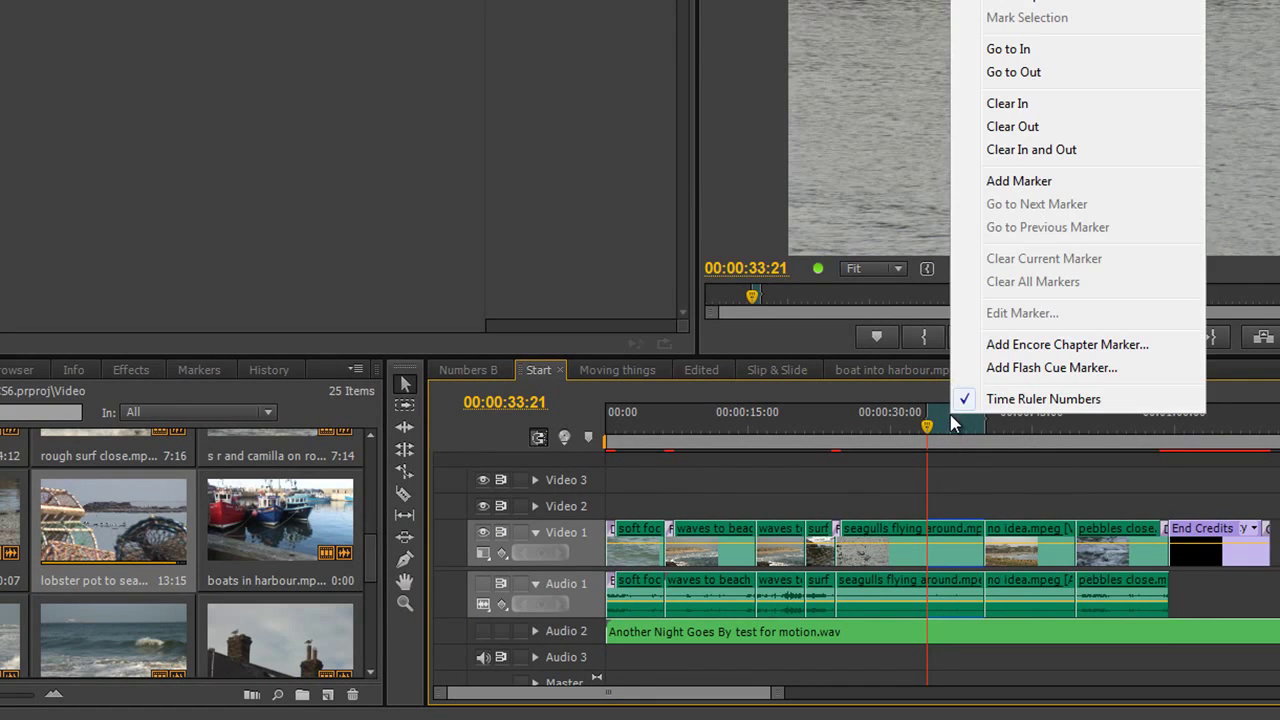
left_click(1006, 152)
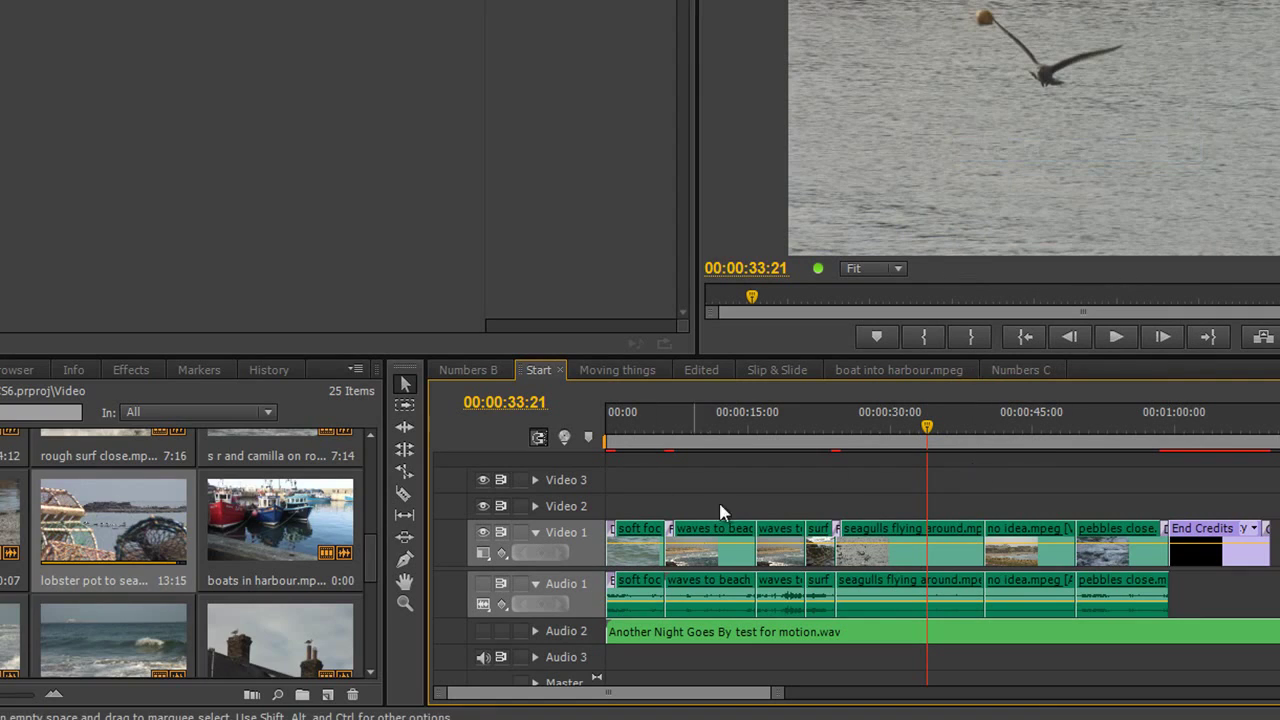
left_click_drag(370, 445, 370, 476)
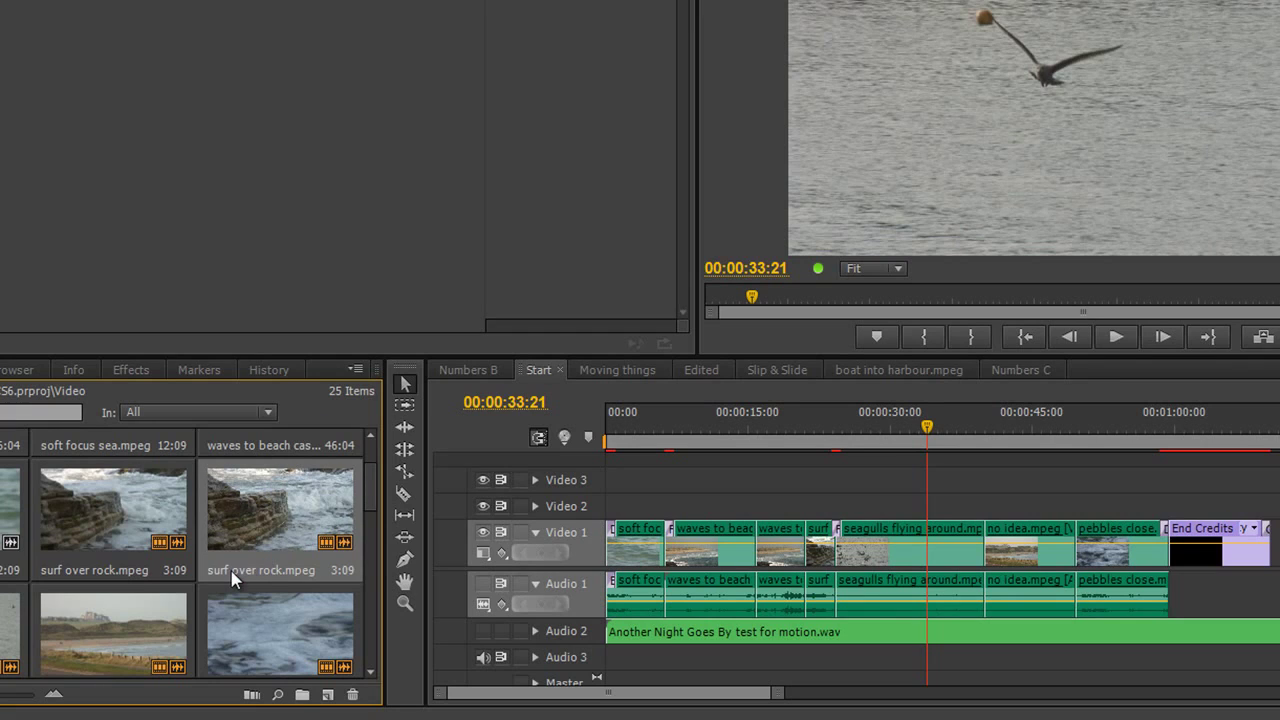
left_click_drag(929, 429, 907, 429)
left_click(271, 534)
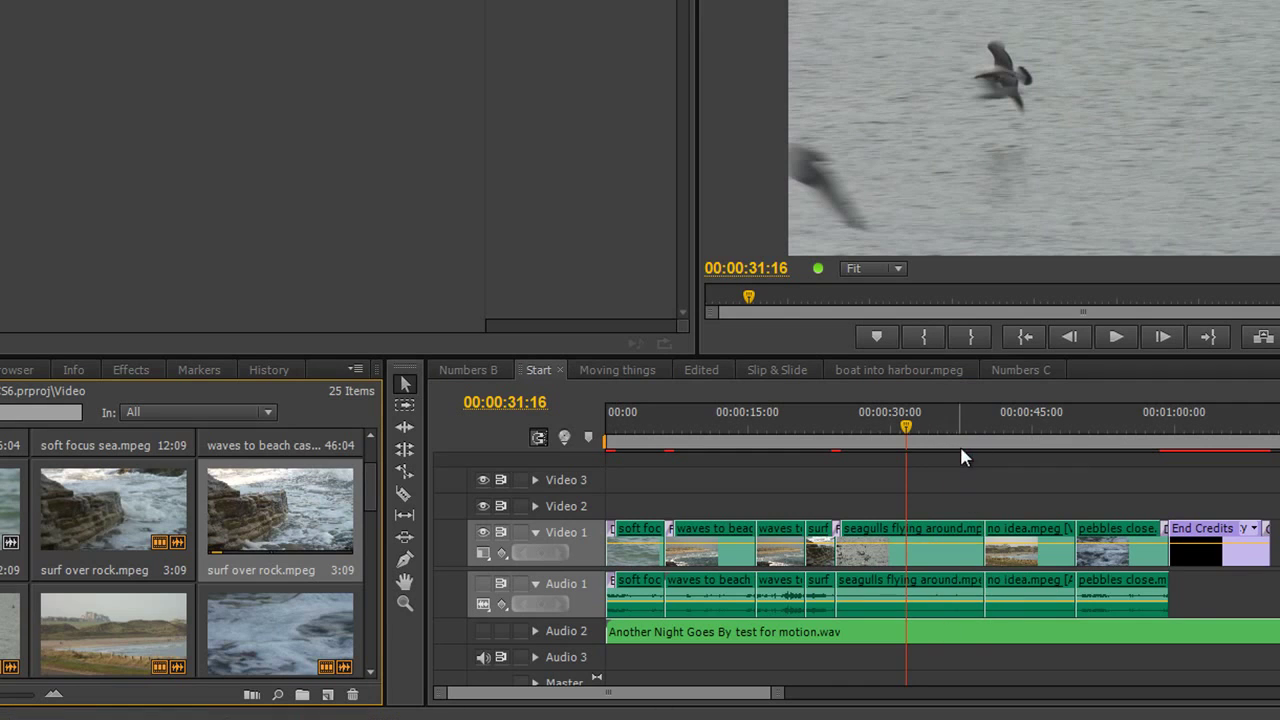
left_click_drag(957, 435, 906, 431)
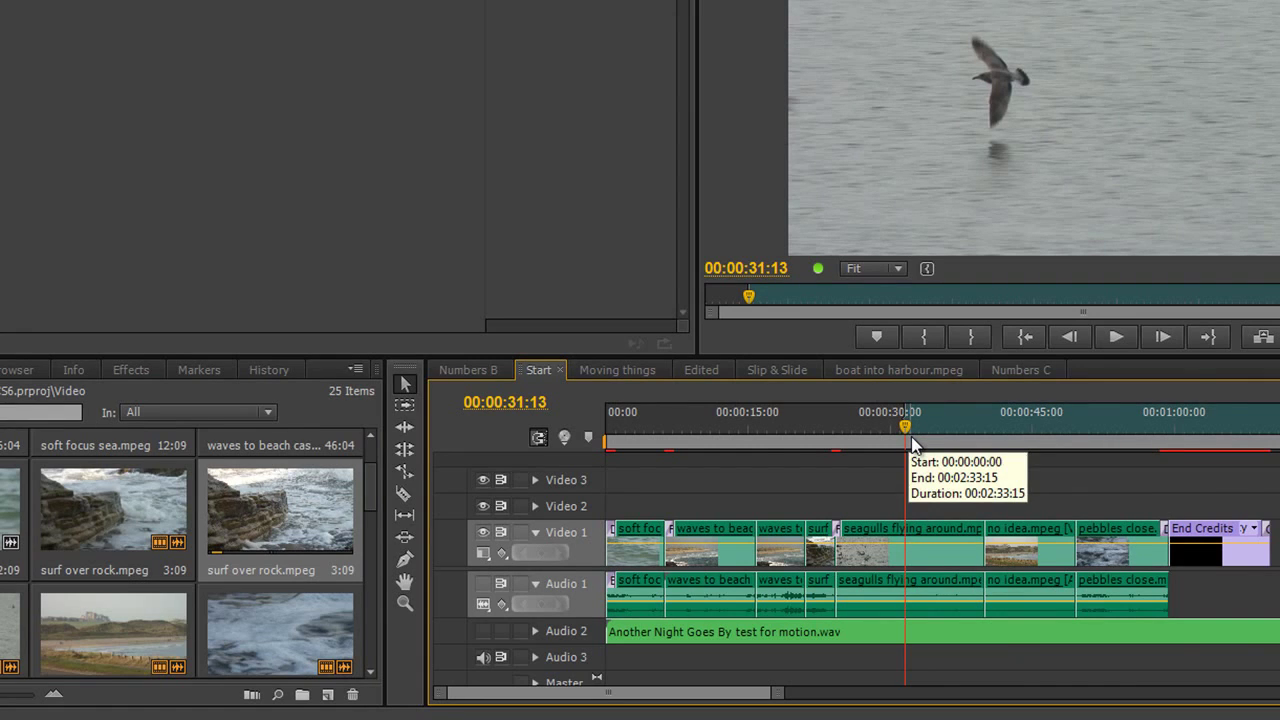
- Mark the range 00:00:31:13 to 00:00:39:23 and choose surf over rock as source
key("i")
key("Down")
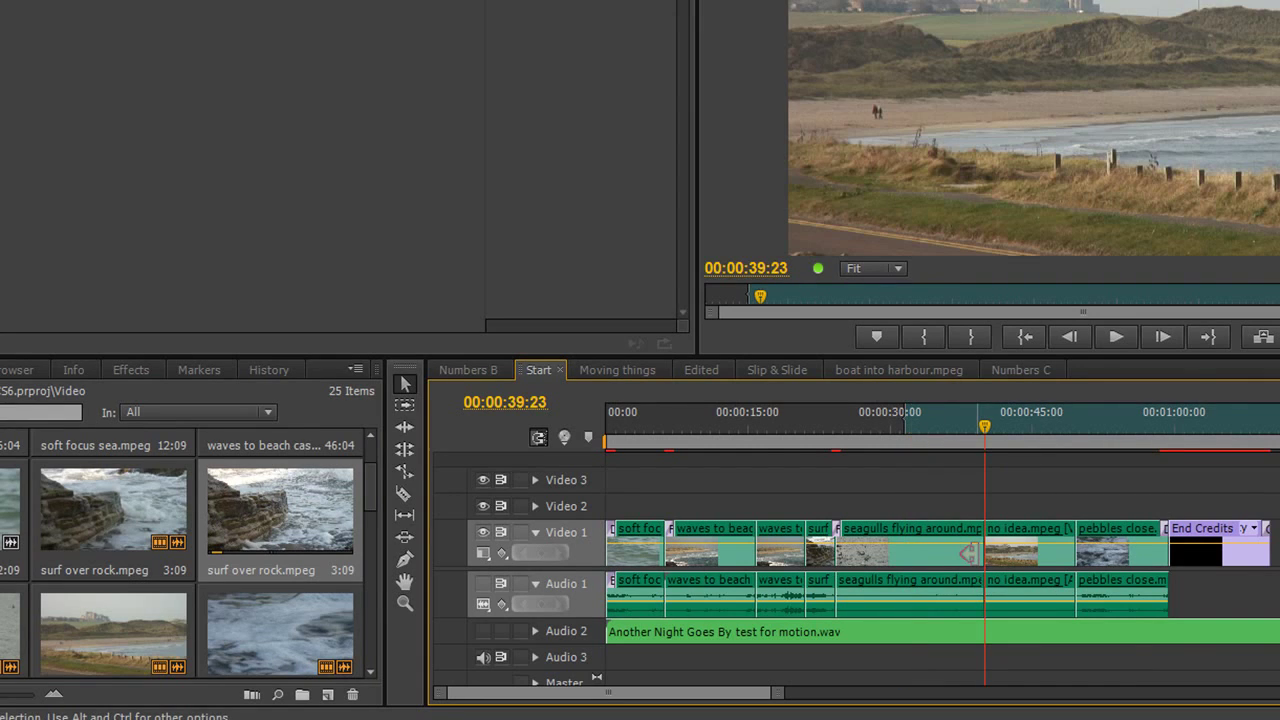
key("o")
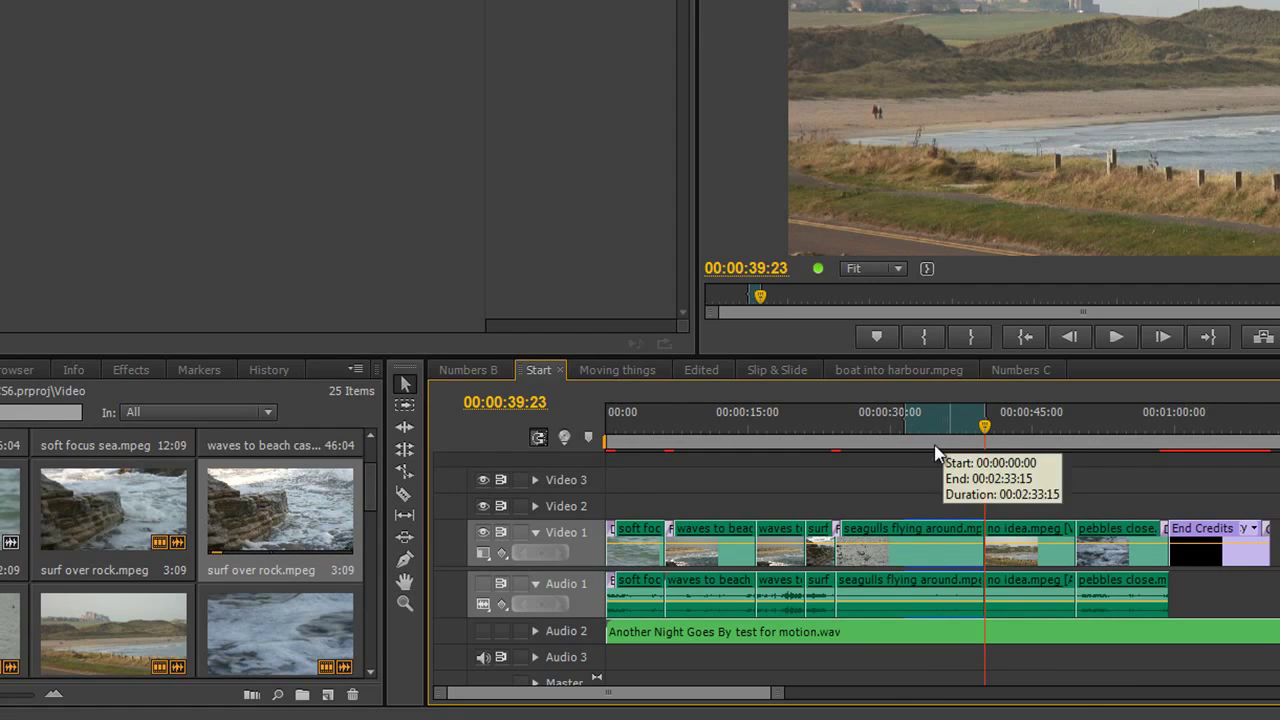
left_click(293, 521)
- Overwrite the 31:13–39:23 range with surf over rock using Change Clip Speed (Fit to Fill)
key("period")
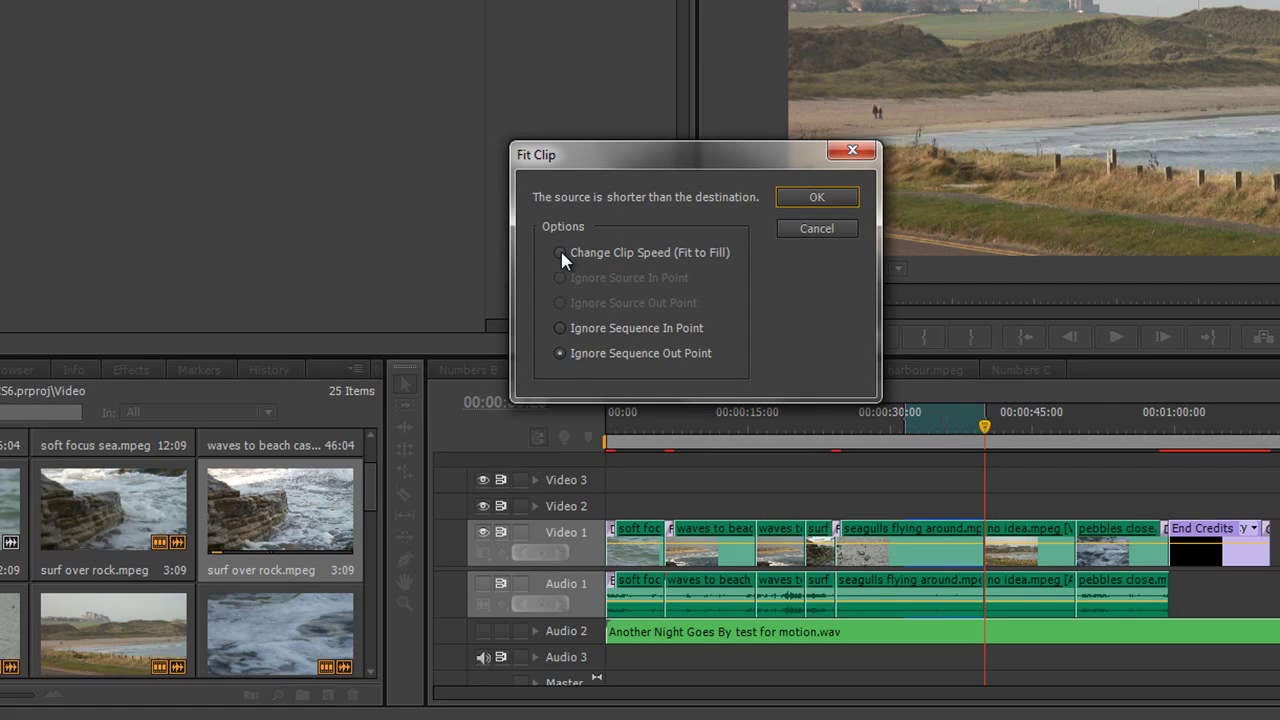
key("Tab")
left_click(560, 253)
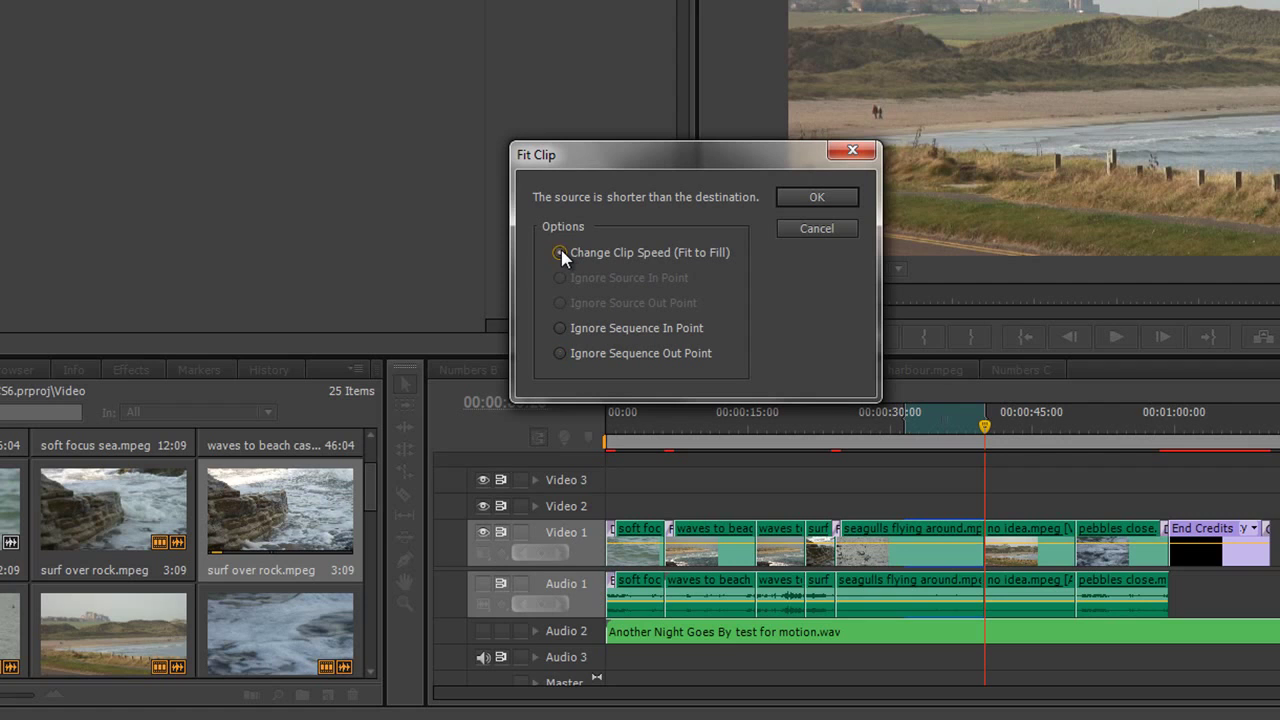
left_click(834, 192)
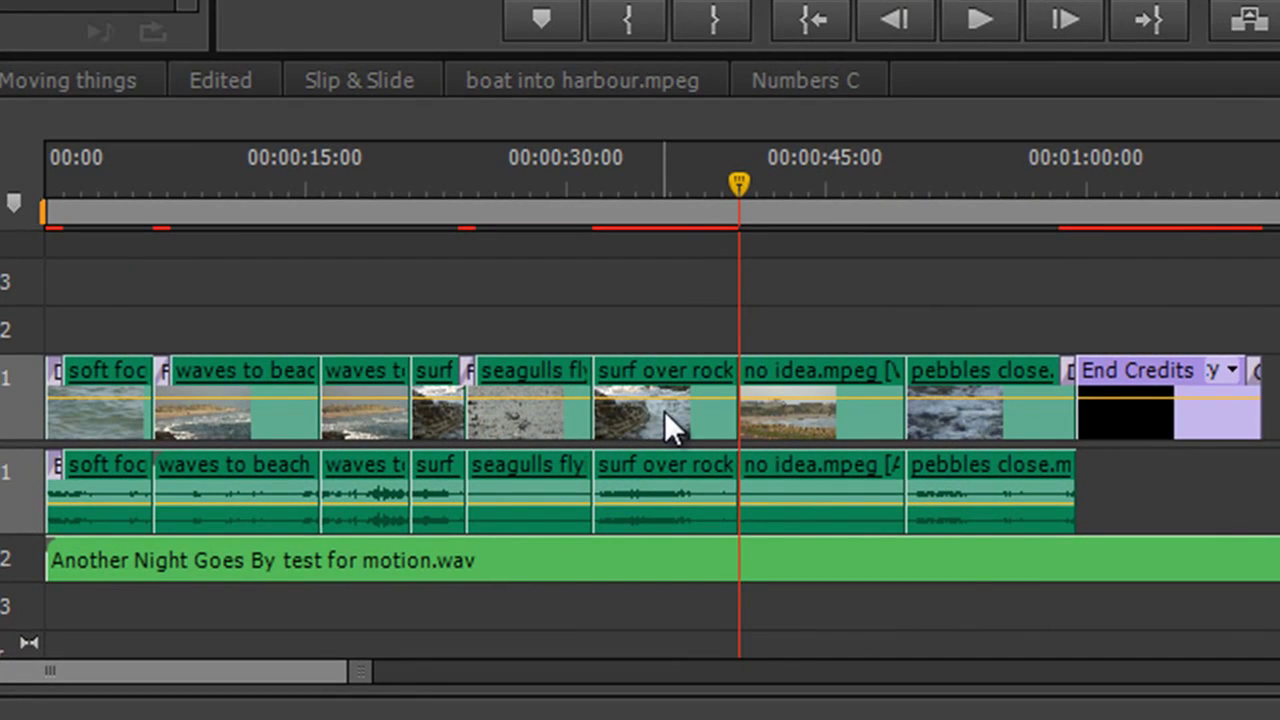
mouse_move(666, 416)
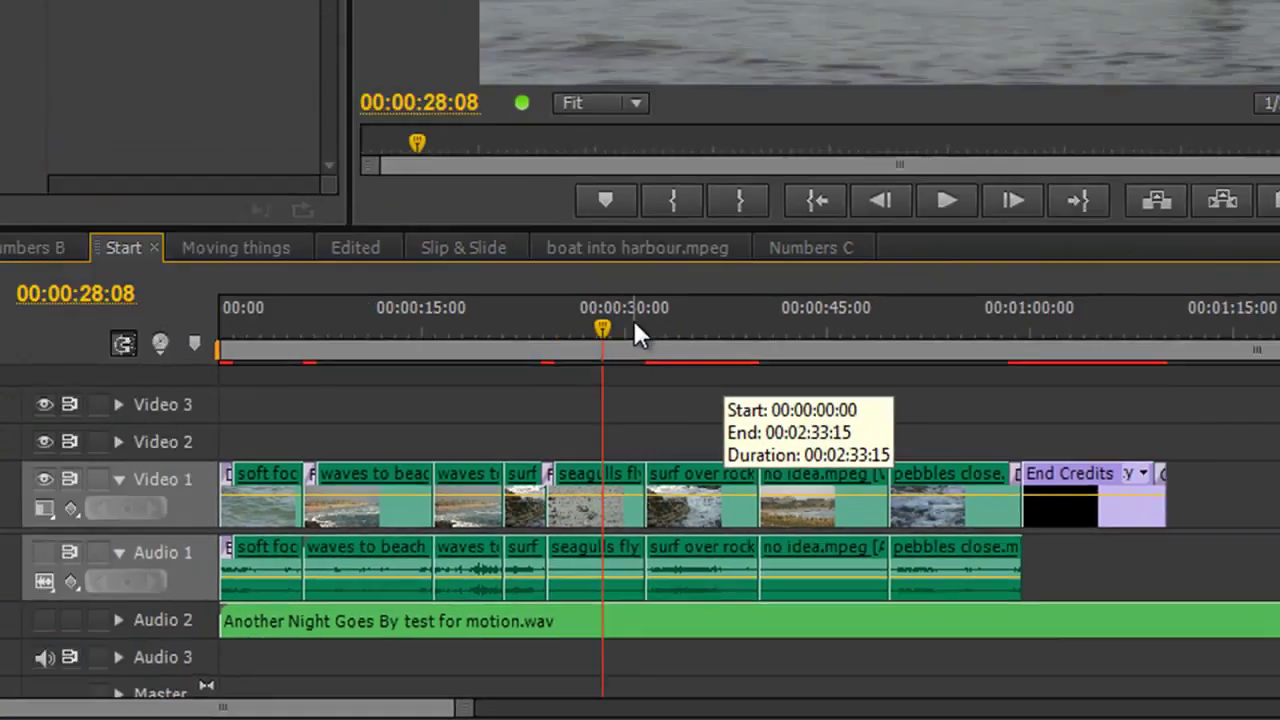
key("space")
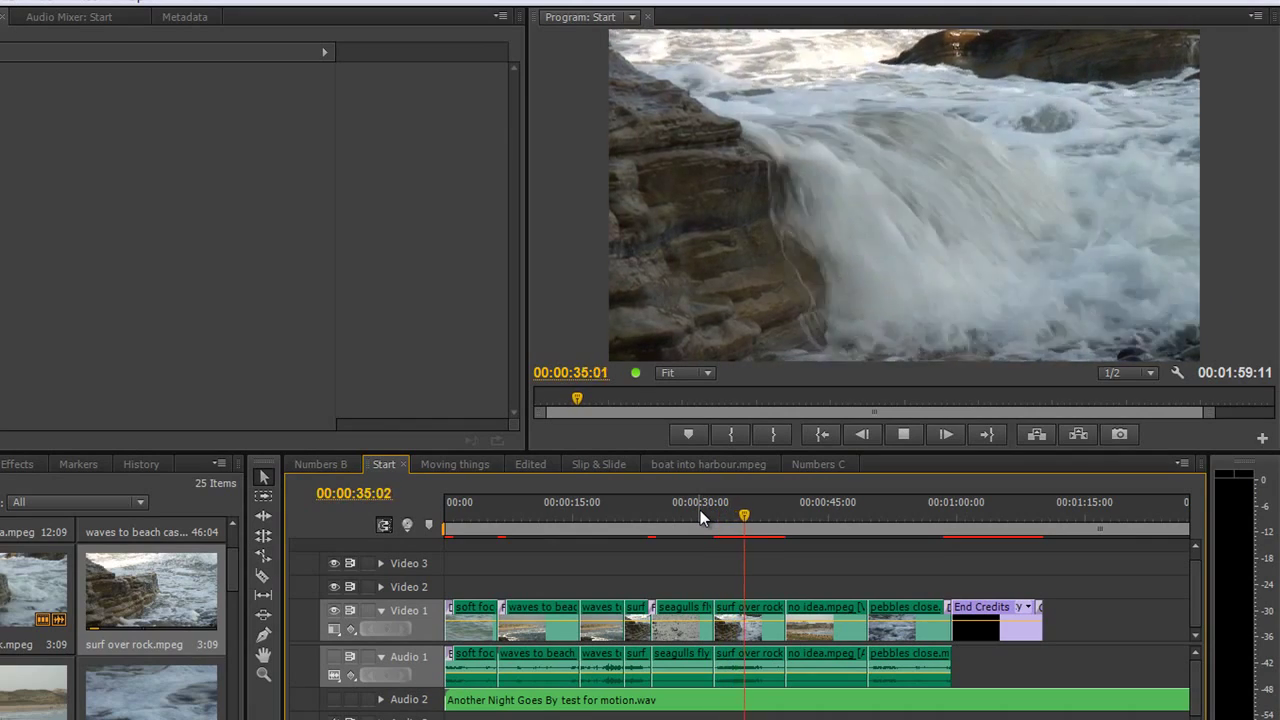
key("space")
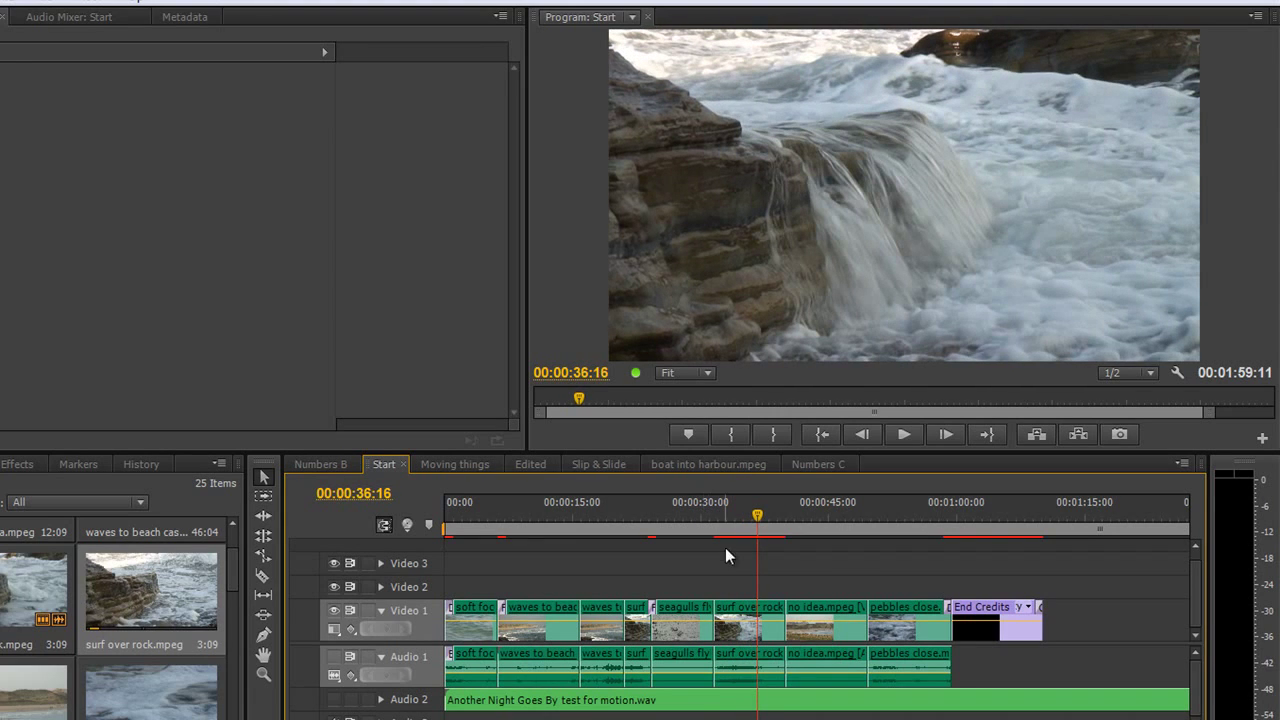
- Apply Frame Blend to the slowed surf over rock clip on Video 1, preview it, then return to 00:00:36:09
right_click(737, 620)
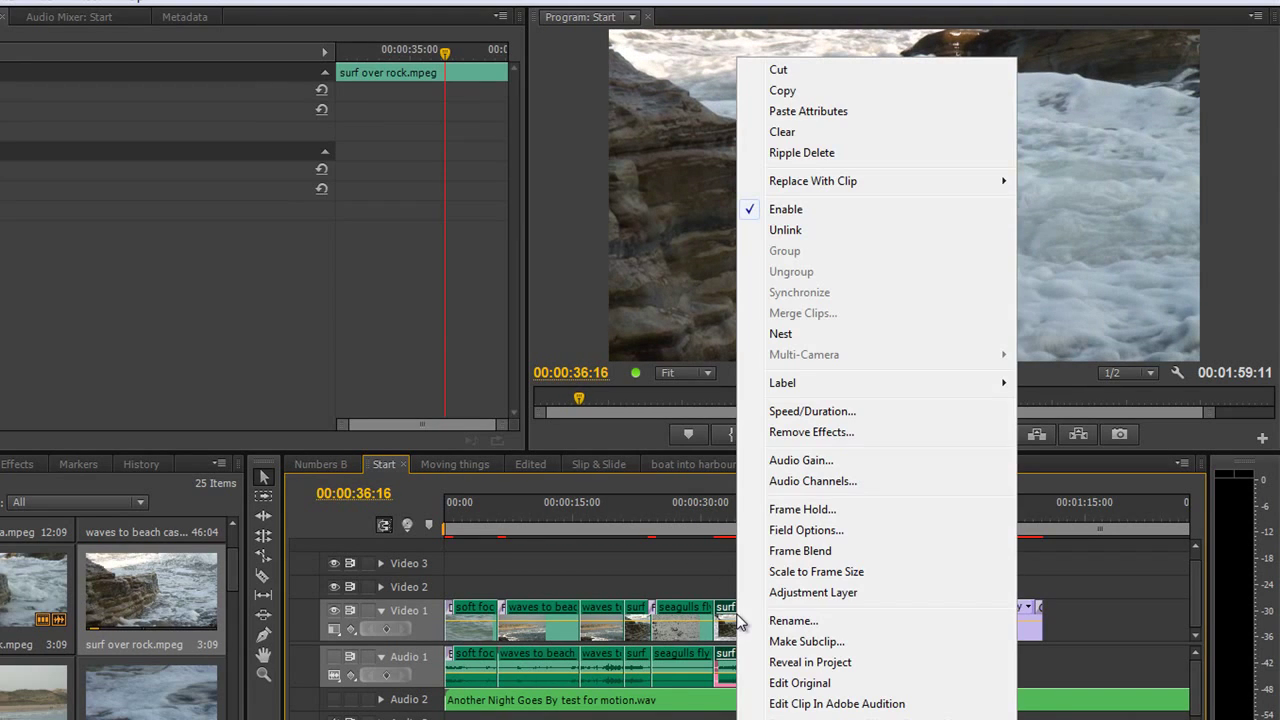
left_click(797, 551)
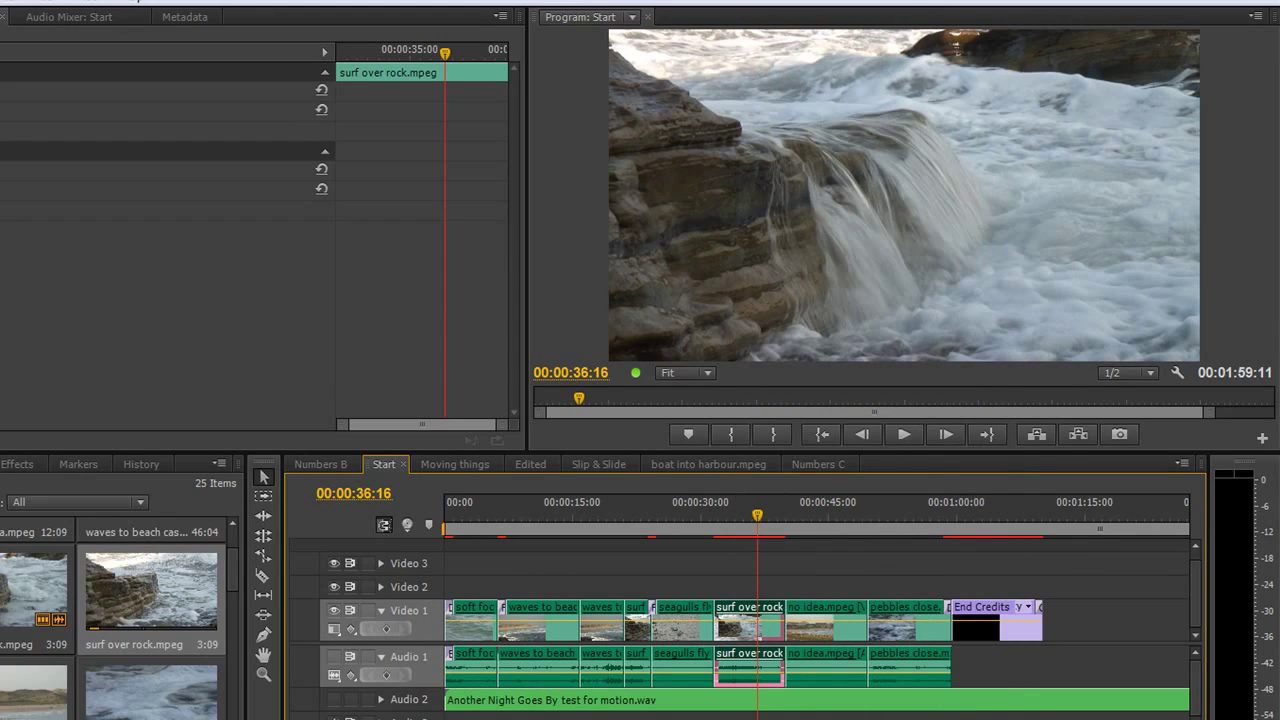
key("space")
left_click(756, 522)
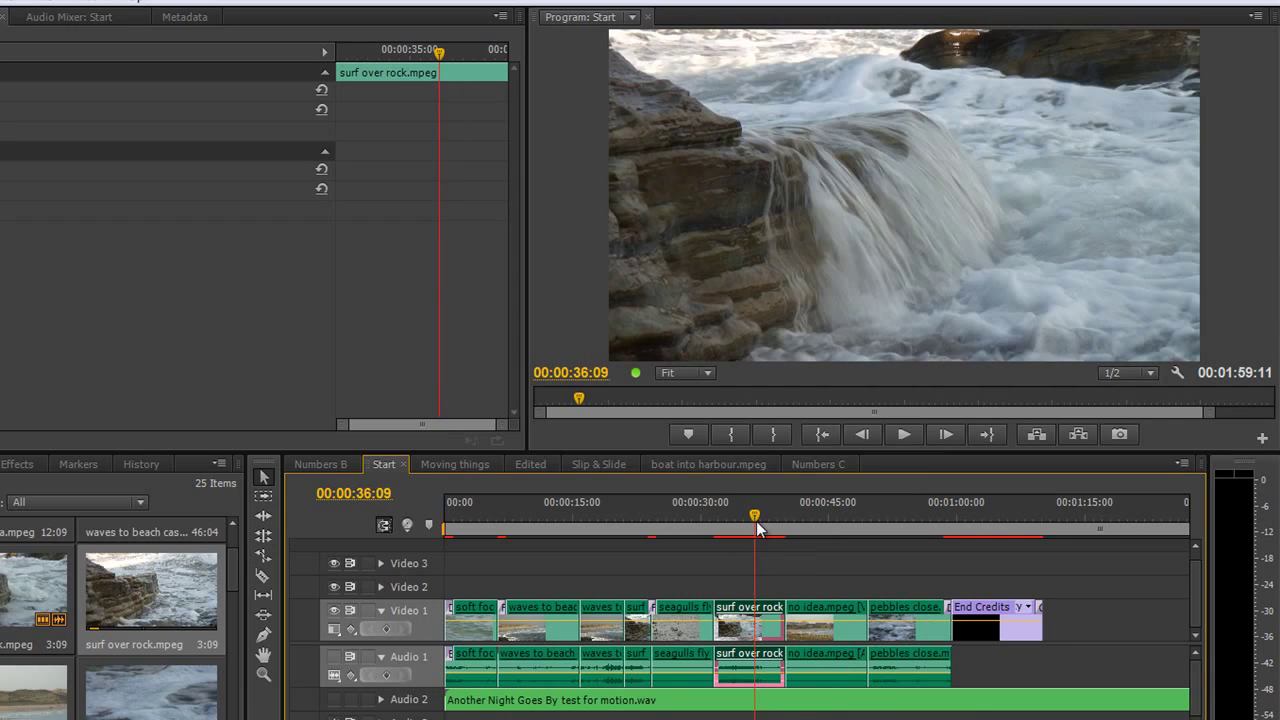